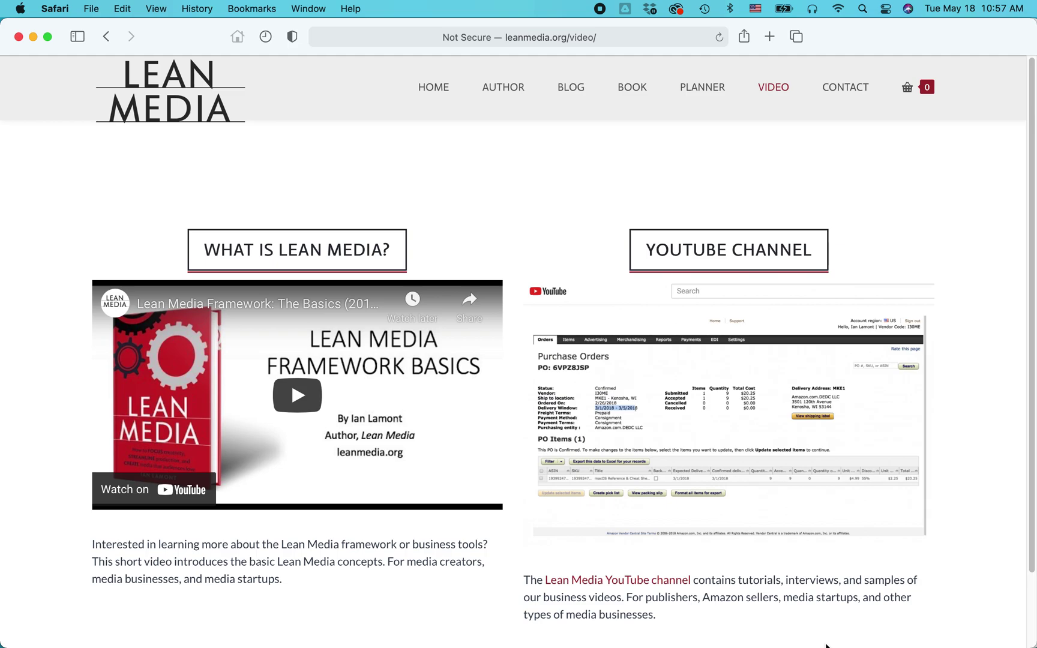
Step: Bring Chrome's Seller Central dashboard forward and view the Create_Amazon_Videos.pdf guide
key("super+Tab")
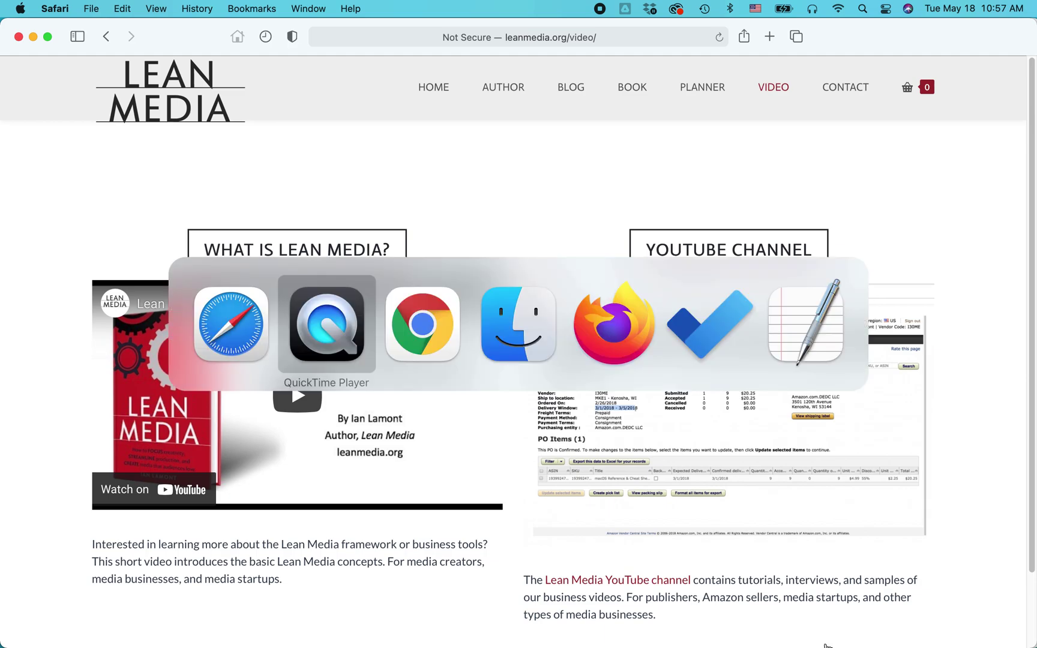
key("super+Tab")
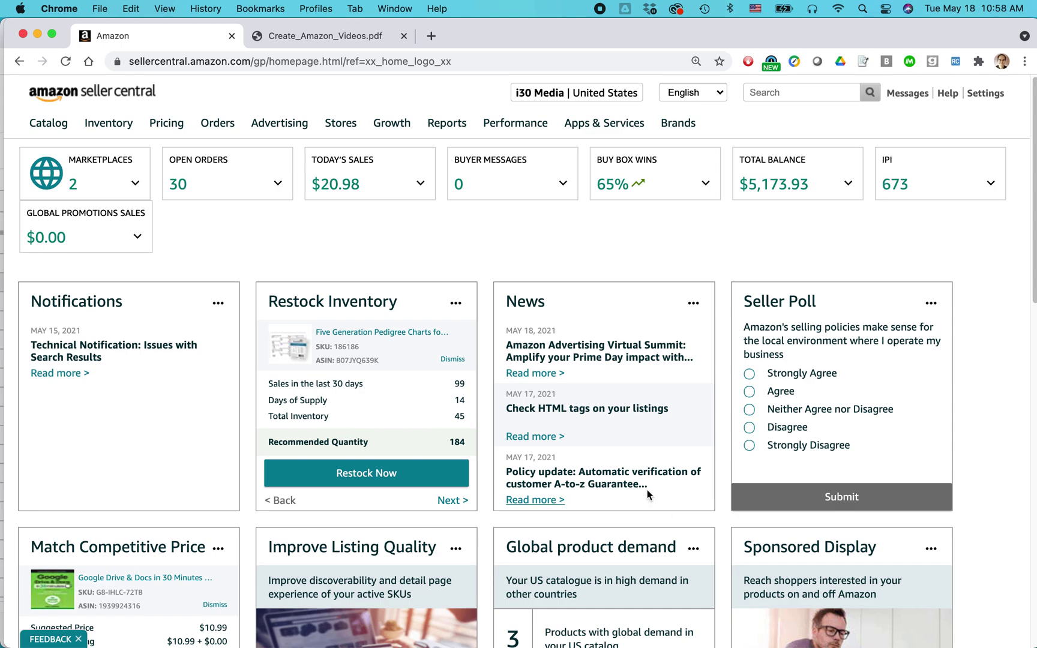
left_click(365, 34)
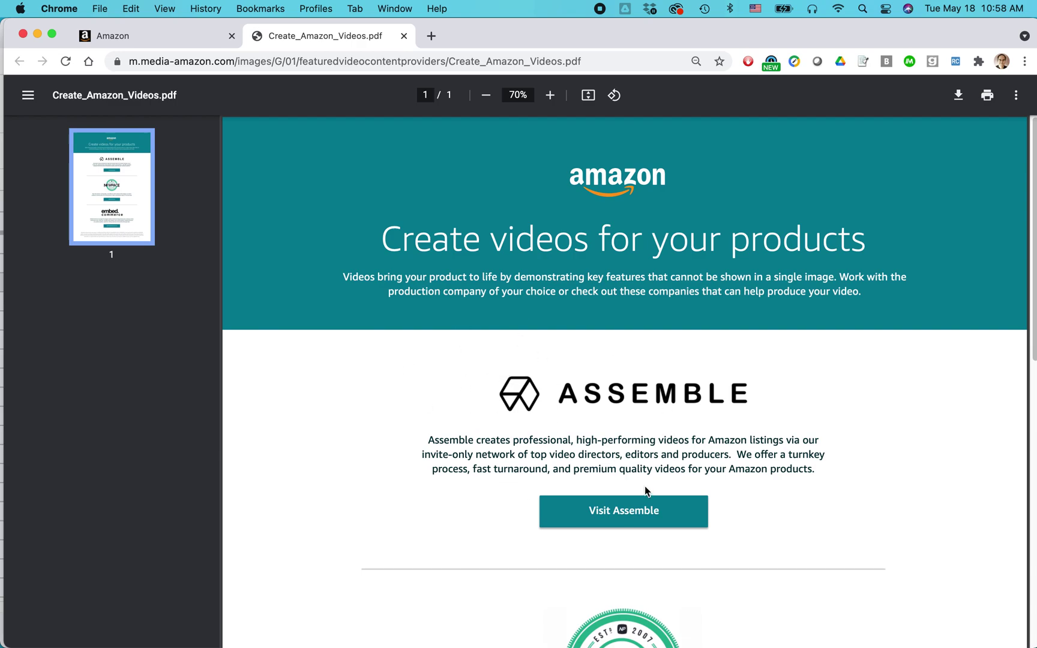
Step: Highlight the Assemble description in the PDF guide, then return to the Seller Central dashboard
left_click_drag(430, 438, 731, 454)
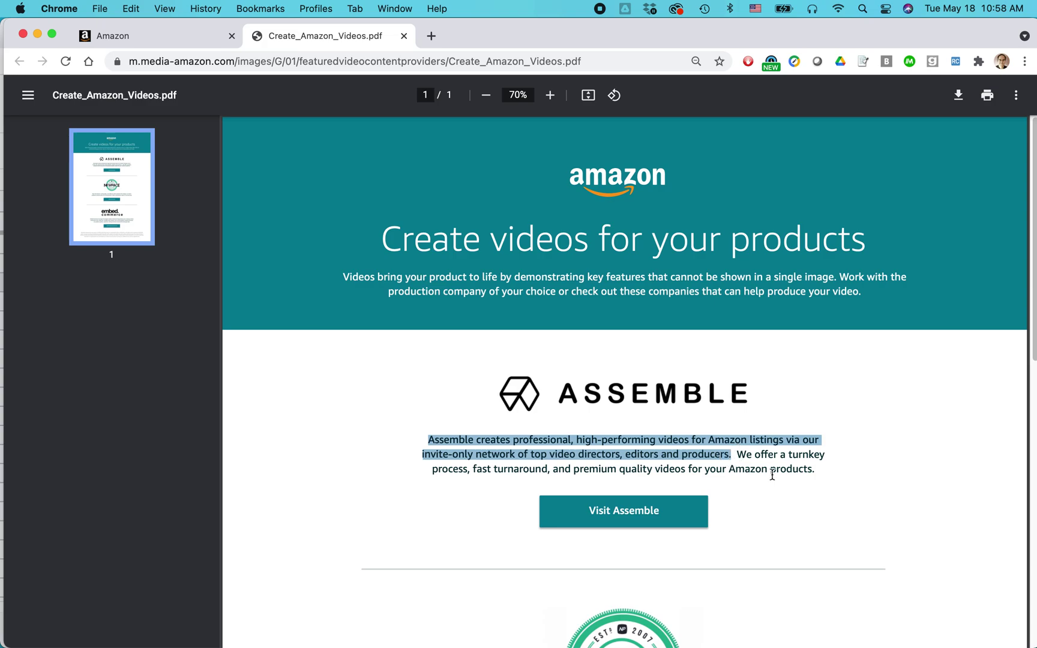
left_click(164, 37)
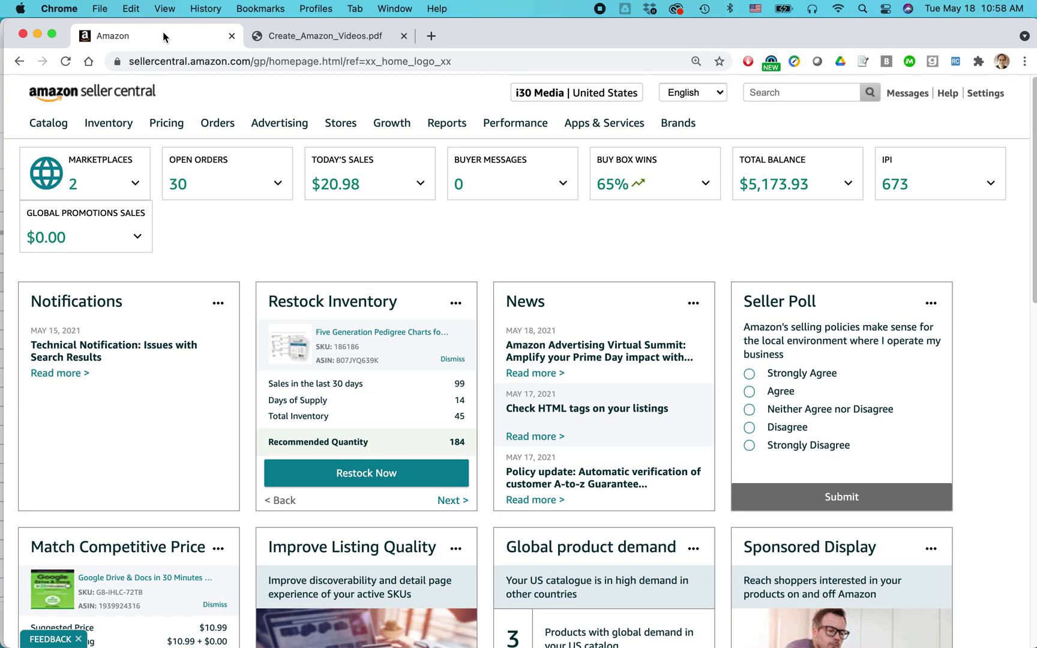
Step: Preview Genealogy_ChartAndForms_1.jpg from the EasyGenie Finder folder, then close the preview
key("super+Tab")
key("super+Tab")
key("super+Tab")
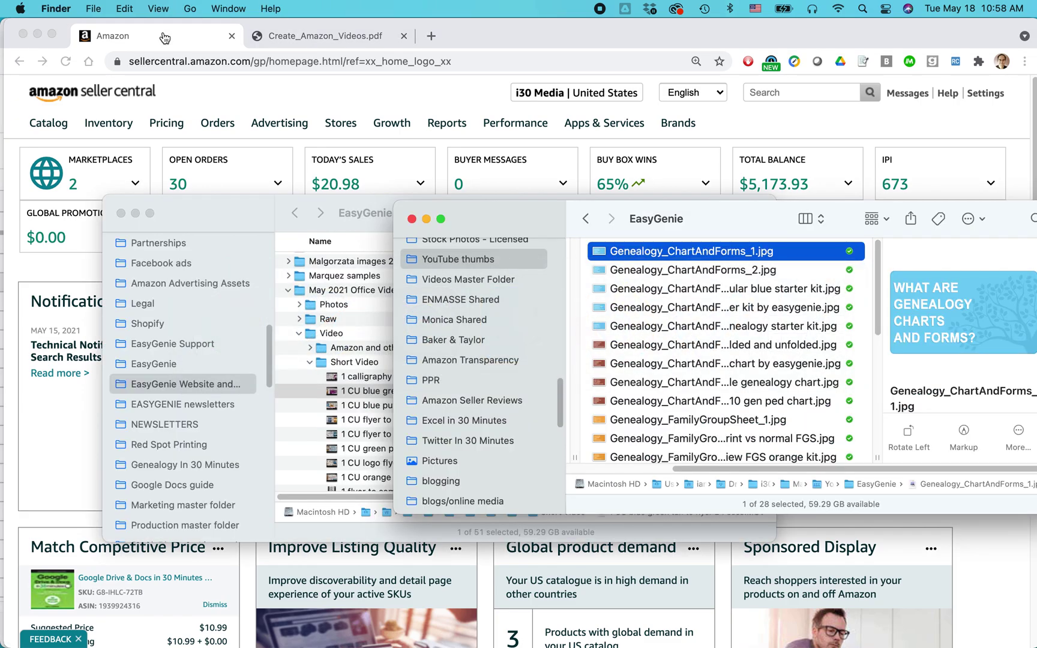
double_click(632, 254)
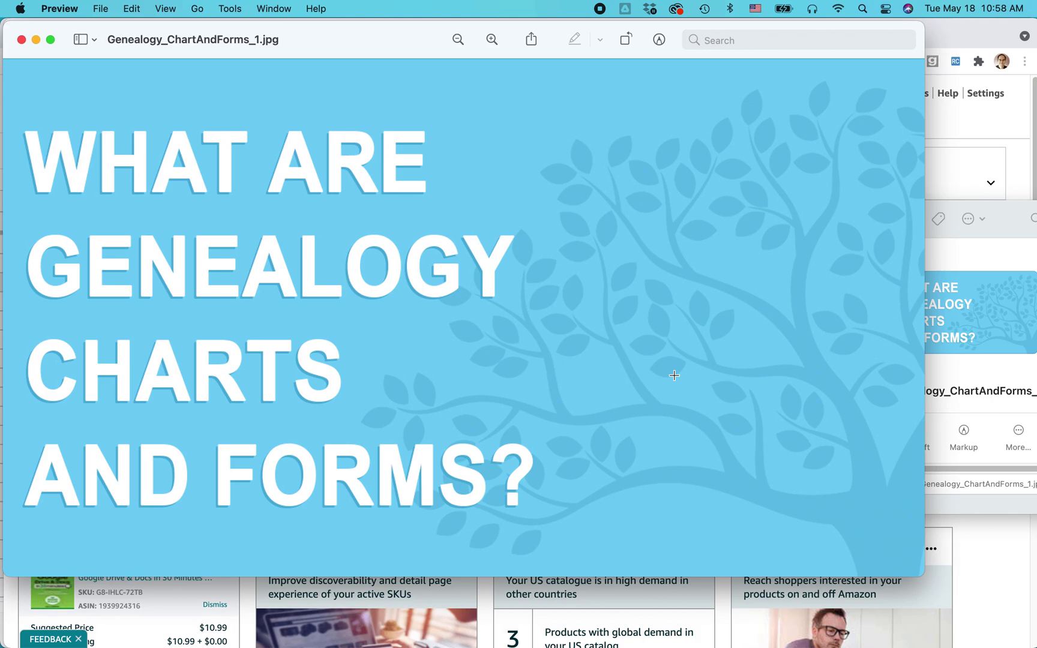
key("super+w")
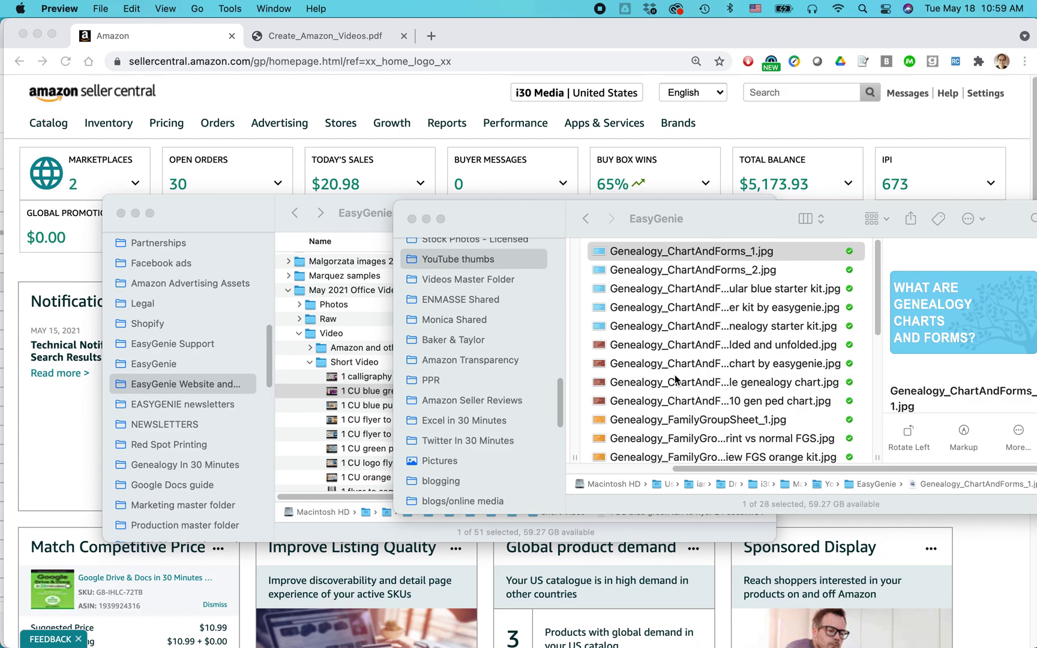
key("super+Tab")
key("super+Tab")
key("super+Tab")
key("super+Tab")
key("super+Tab")
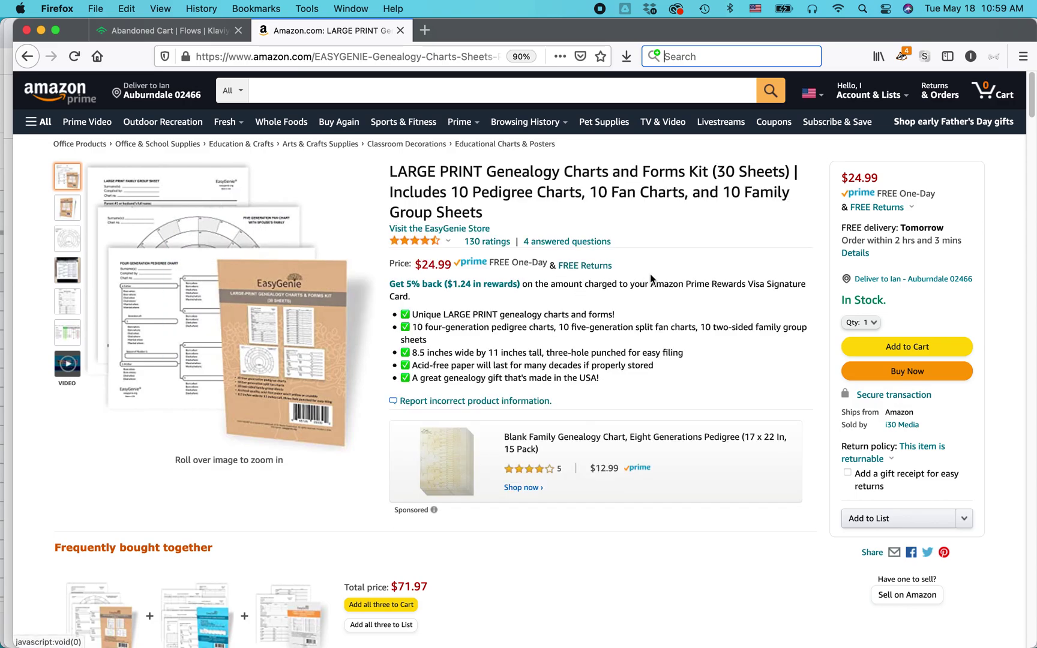
Step: On the genealogy kit's Amazon page, find Product information and select ASIN B07JNGJZL9
scroll(650, 275, "down", 10)
scroll(650, 278, "down", 10)
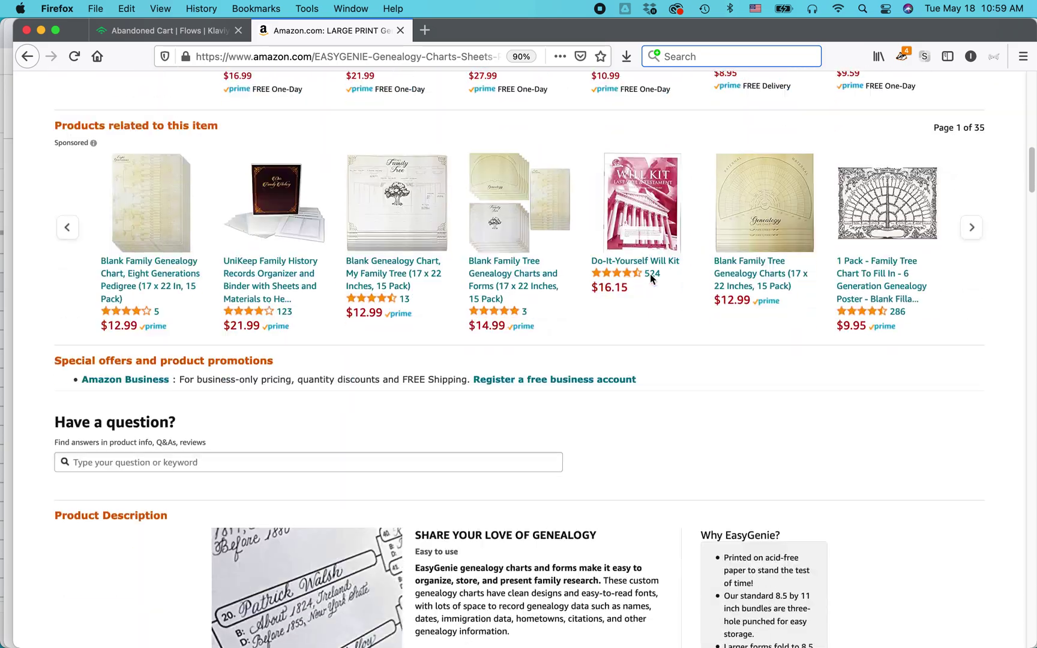
scroll(649, 278, "down", 10)
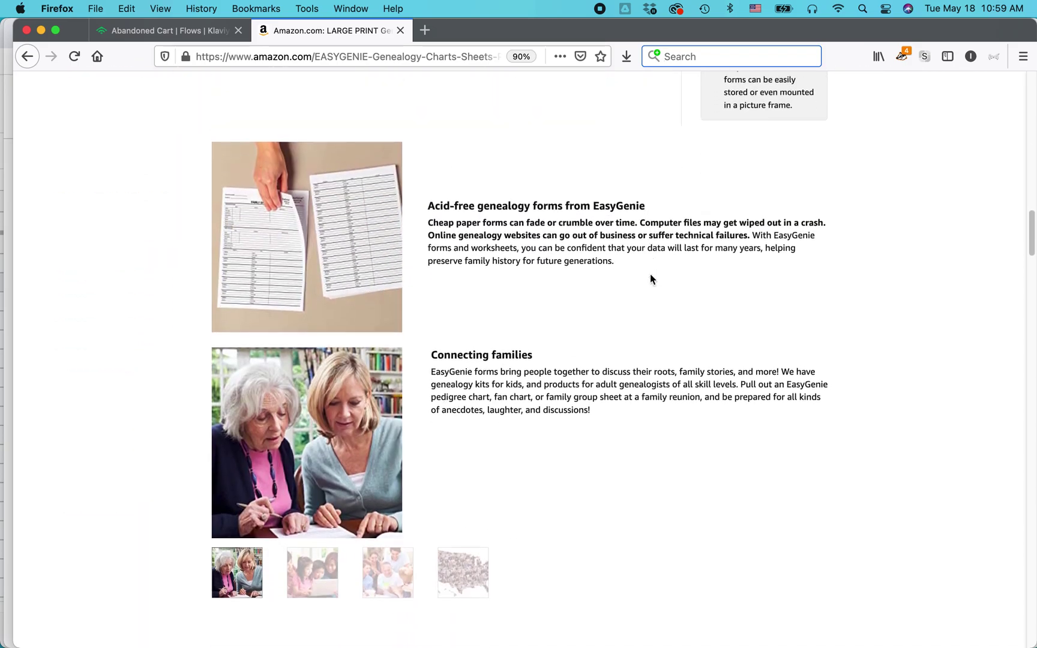
scroll(650, 277, "down", 6)
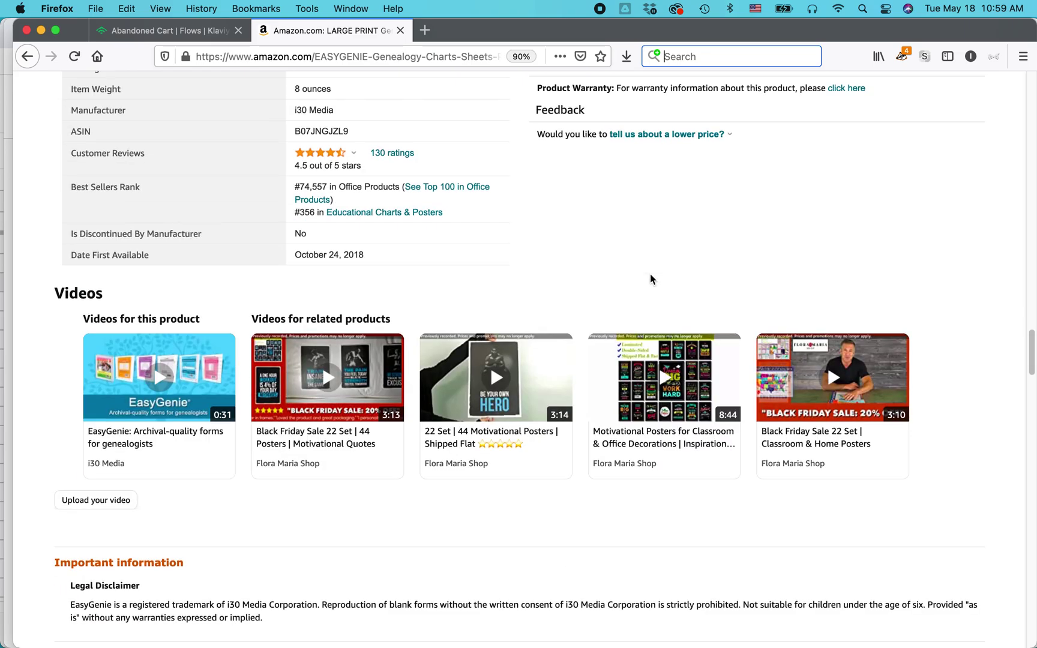
scroll(650, 274, "up", 3)
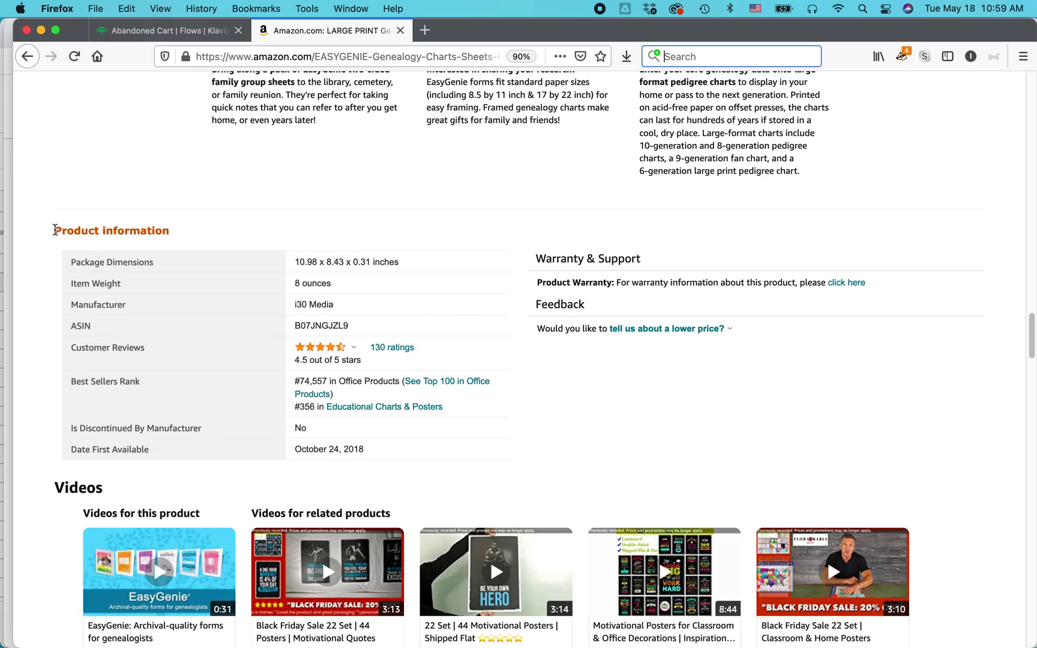
left_click_drag(54, 231, 192, 232)
double_click(315, 325)
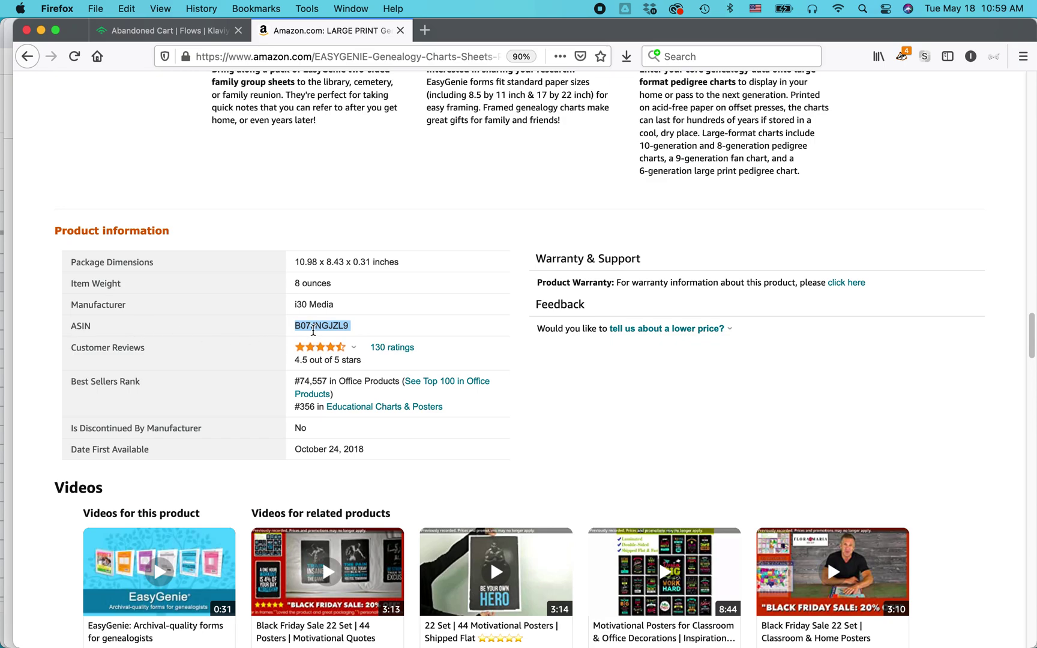
scroll(497, 335, "down", 2)
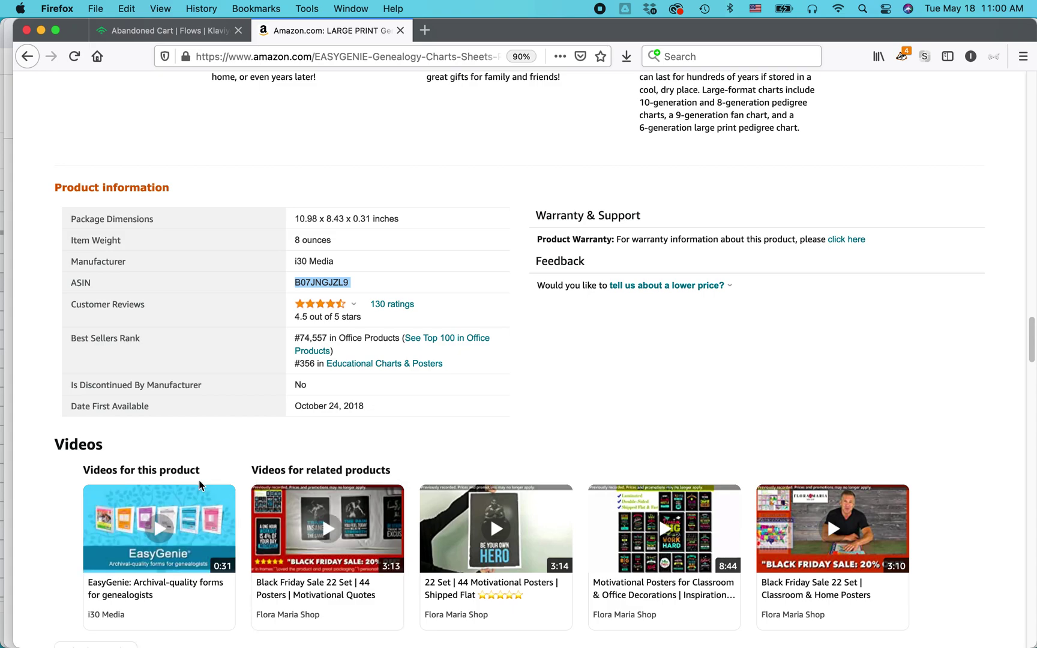
key("super+Tab")
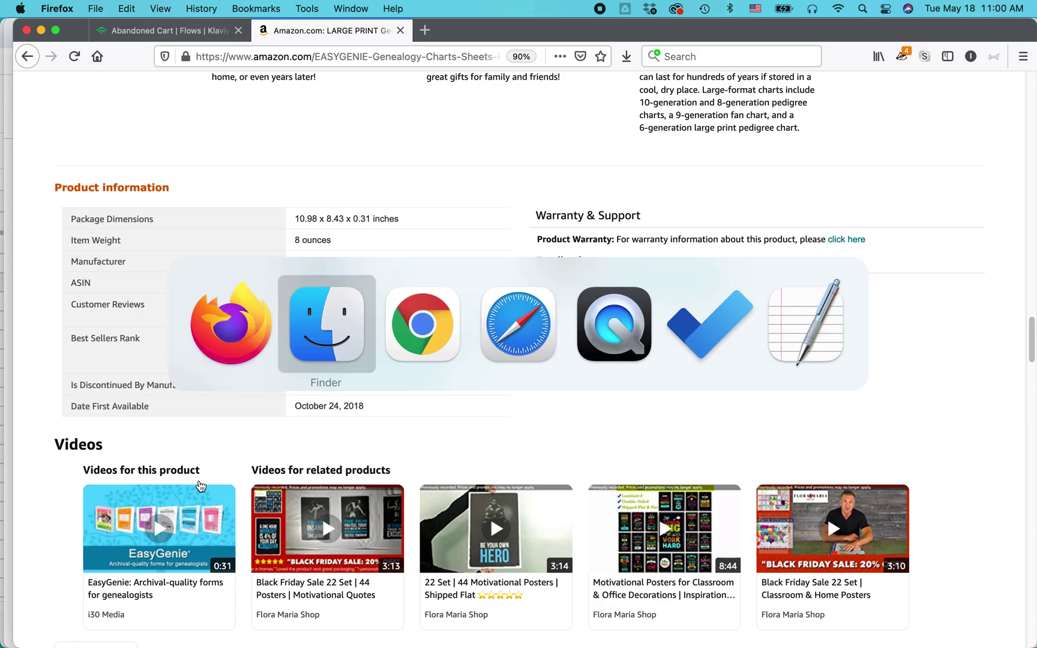
Step: Open the Seller Central video library, recheck the PDF guide, and start Upload video
key("super+Tab")
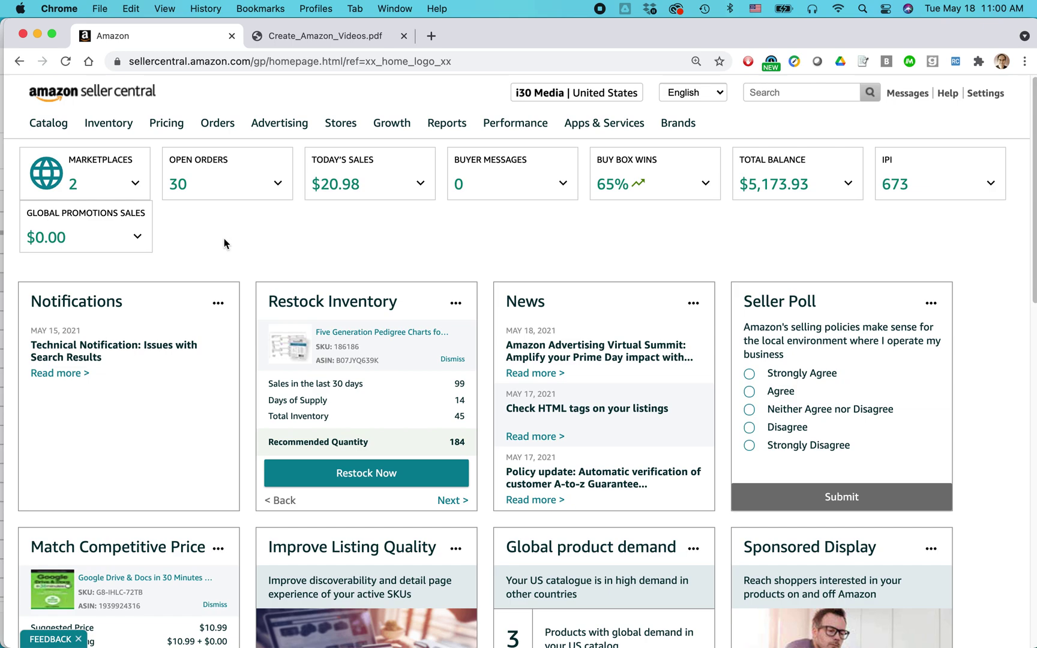
mouse_move(109, 124)
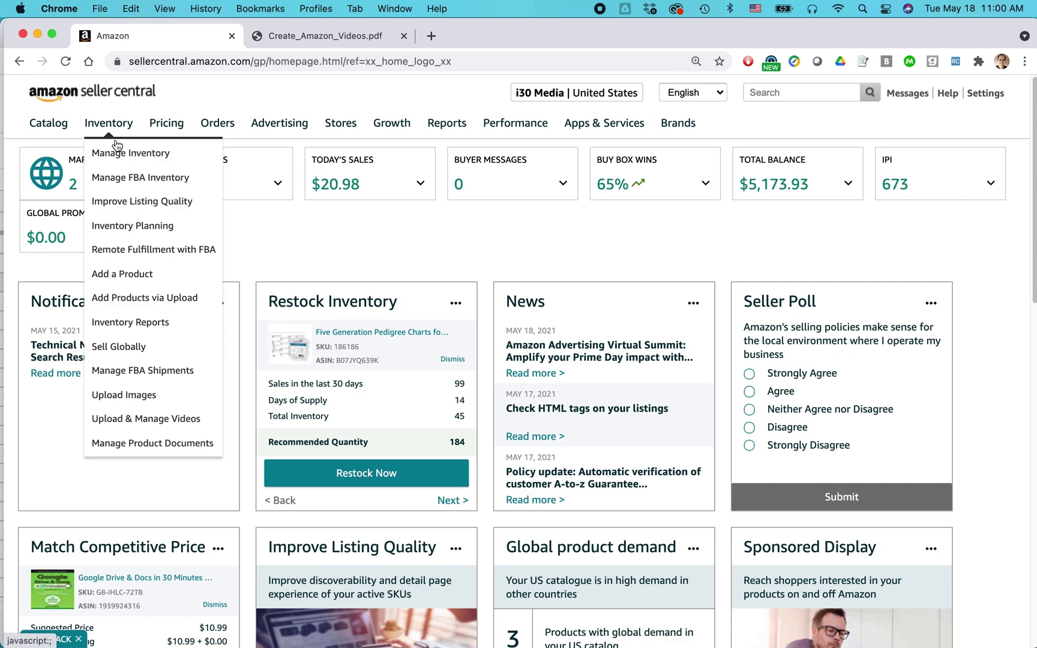
left_click(191, 425)
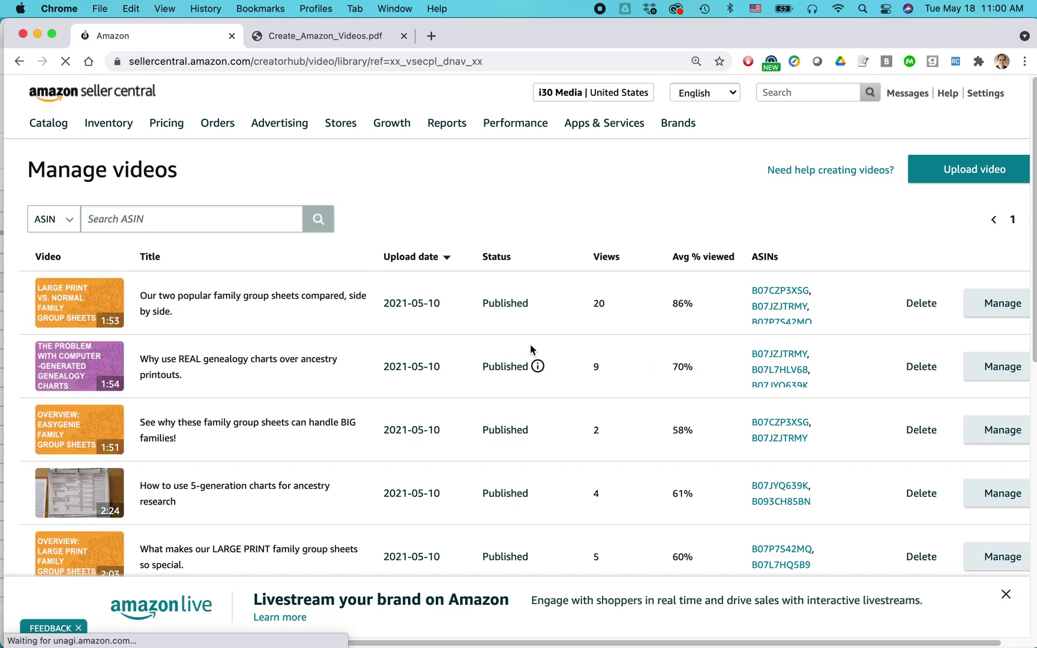
scroll(529, 342, "down", 4)
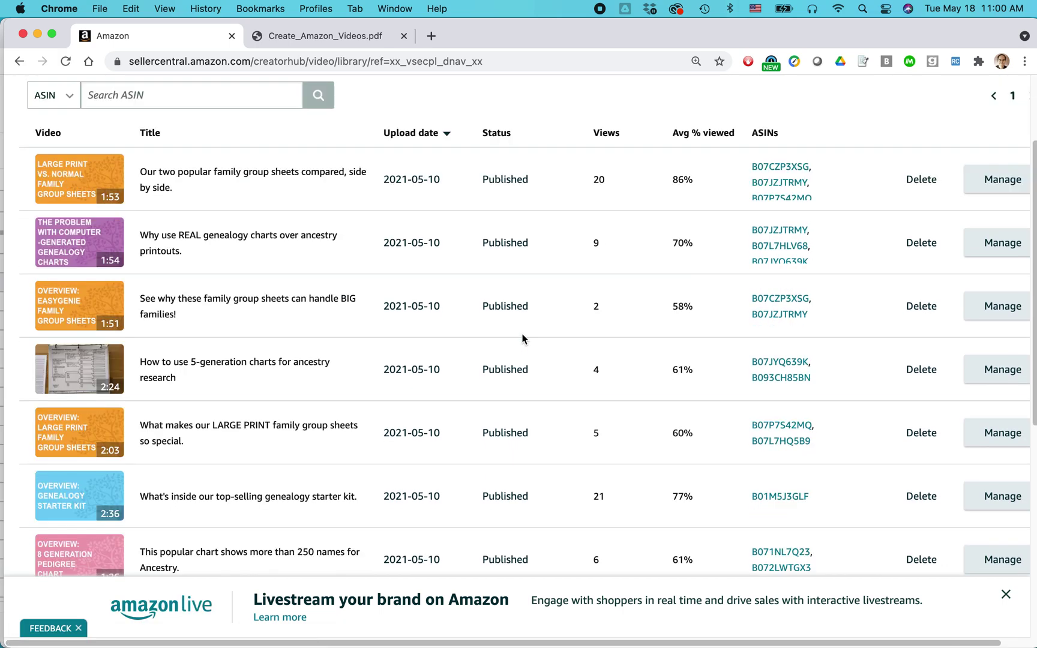
scroll(523, 337, "up", 4)
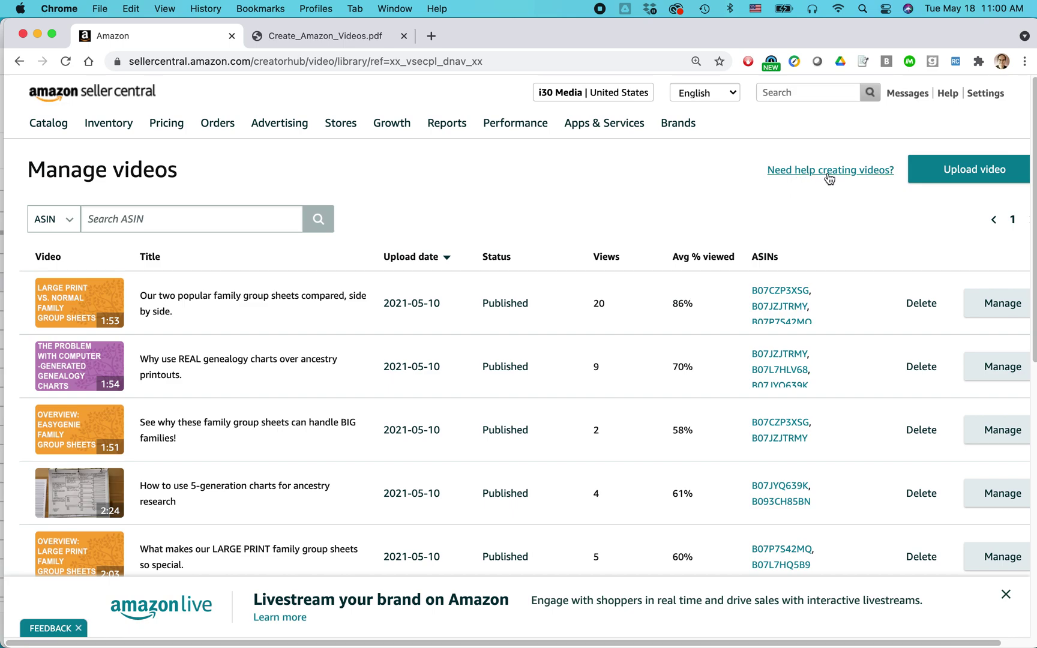
left_click(360, 36)
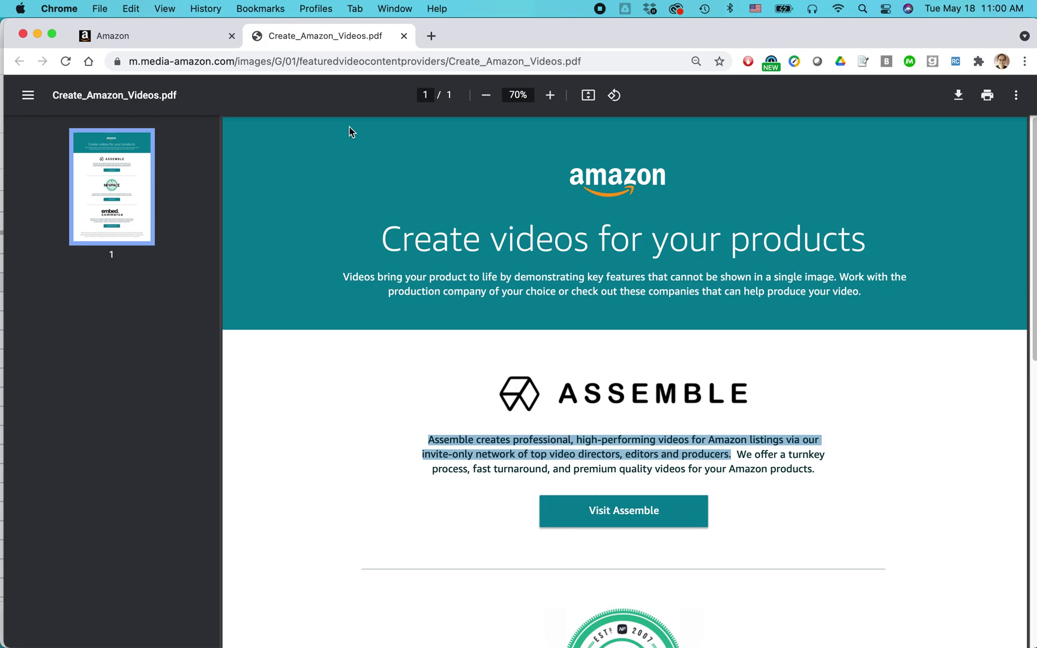
left_click(167, 36)
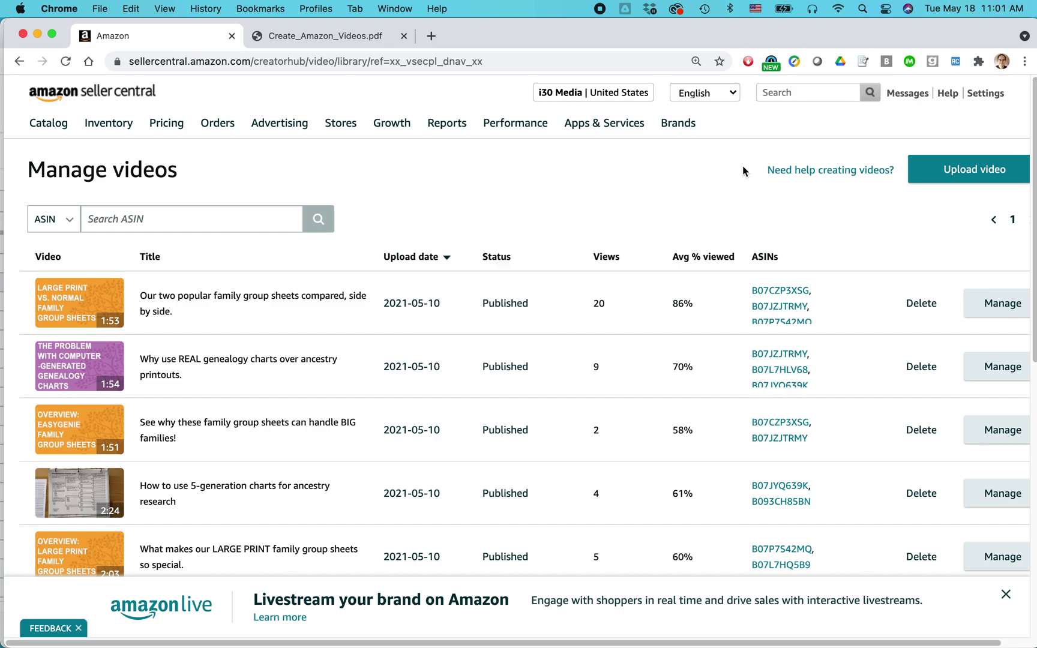
left_click(990, 170)
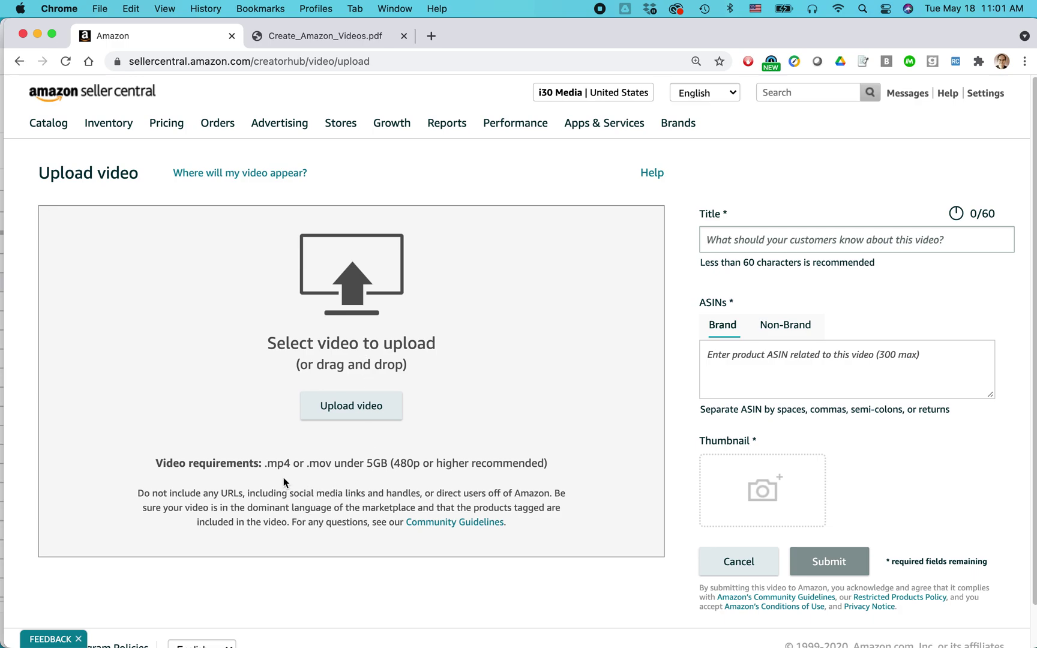
Step: Highlight the .mp4/.mov under 5GB and 480p requirements and the no-URL content guideline
left_click_drag(153, 463, 389, 461)
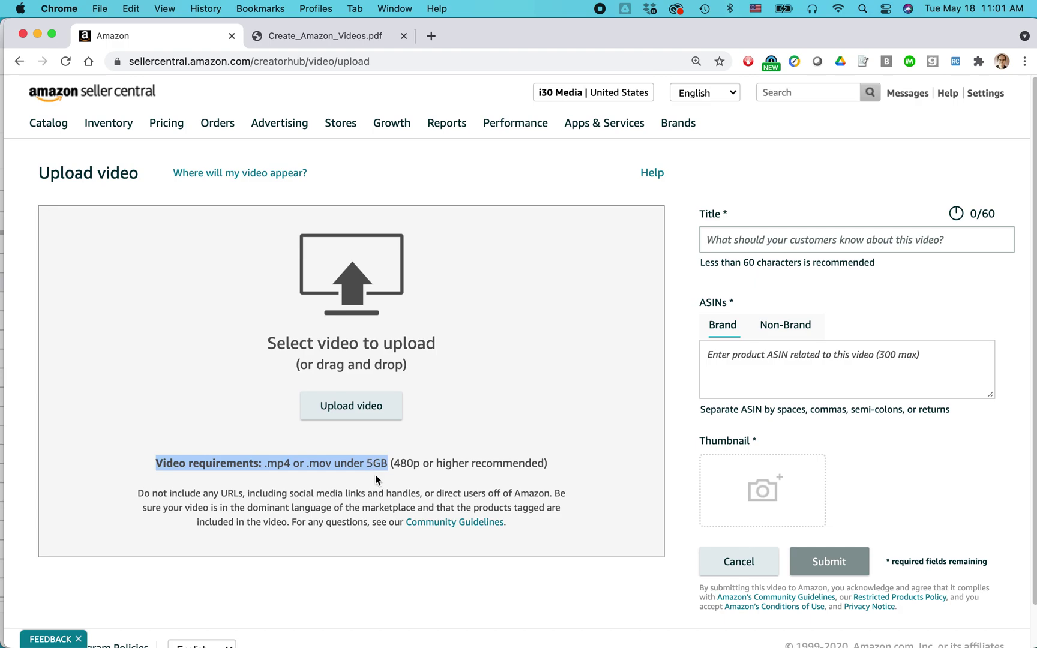
left_click_drag(394, 463, 420, 463)
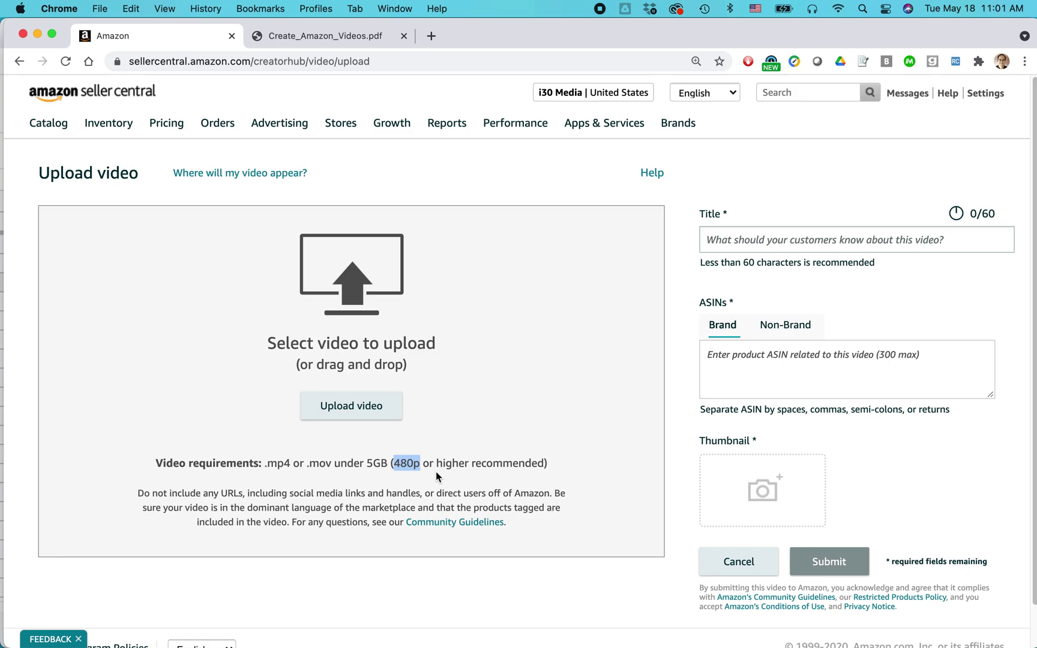
left_click(448, 463)
left_click_drag(138, 492, 546, 495)
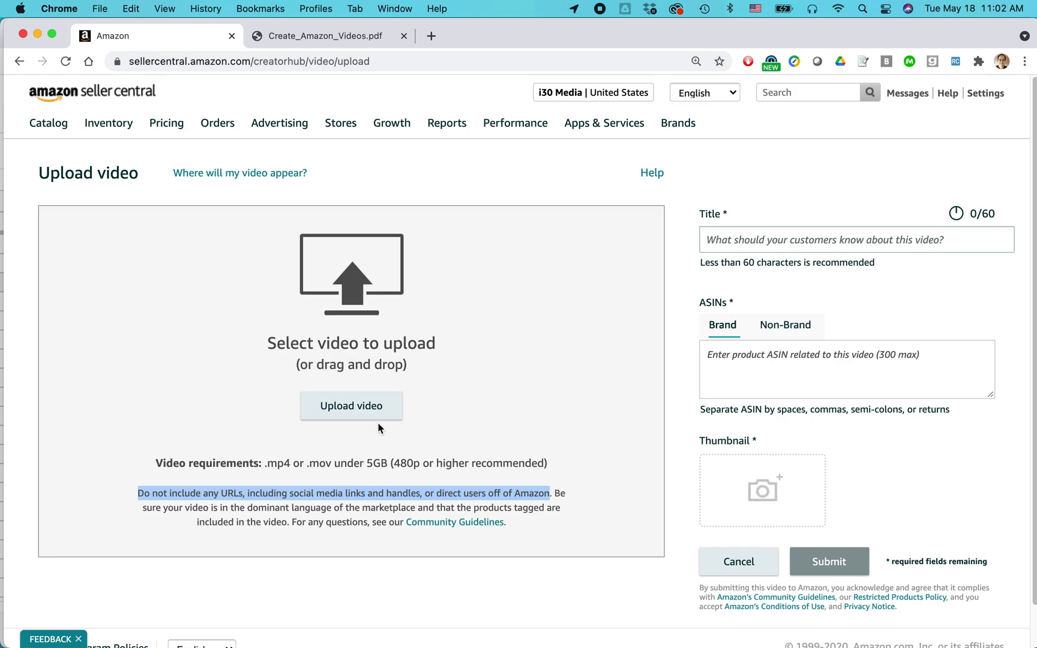
key("super+Tab")
key("super+Tab")
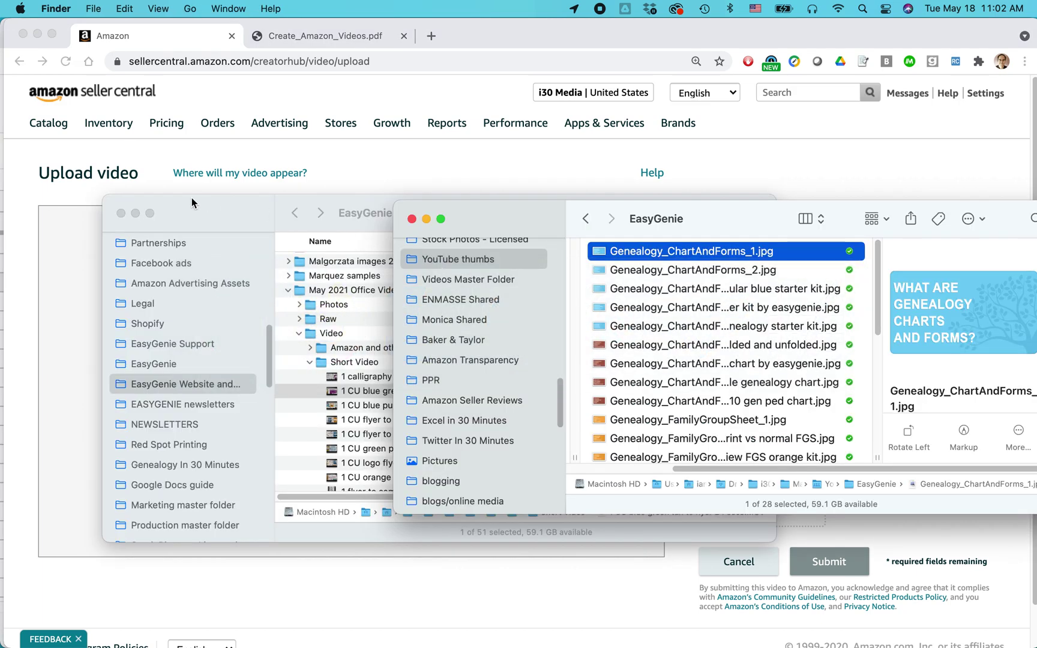
Step: Play the 24-second blue green tan flyer .MOV in QuickTime, pause at 00:08, then close it
left_click(197, 210)
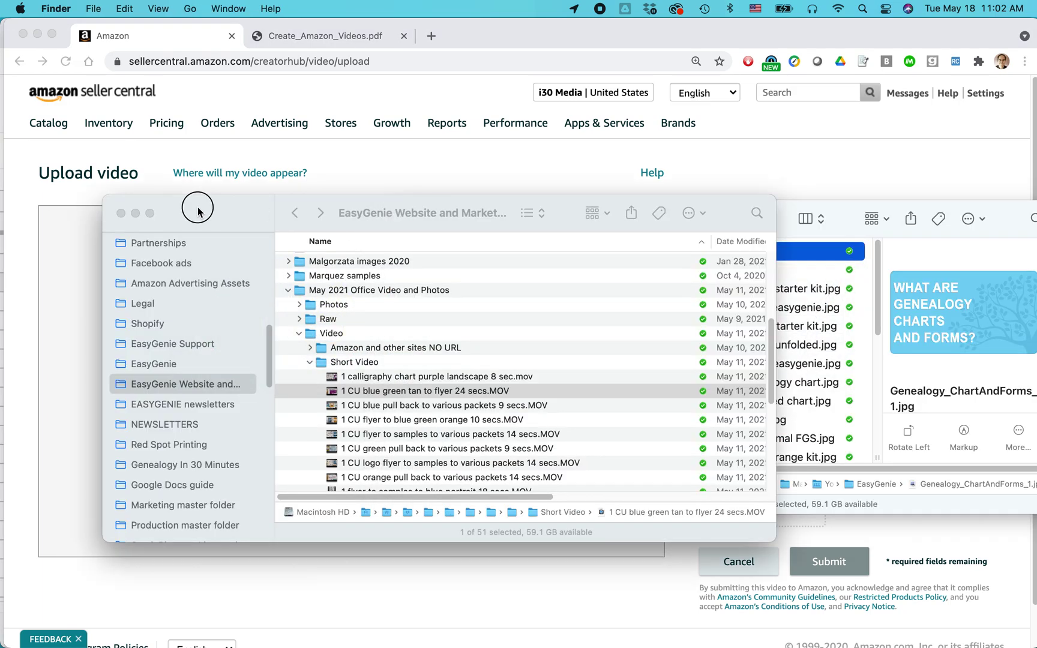
left_click_drag(197, 210, 423, 201)
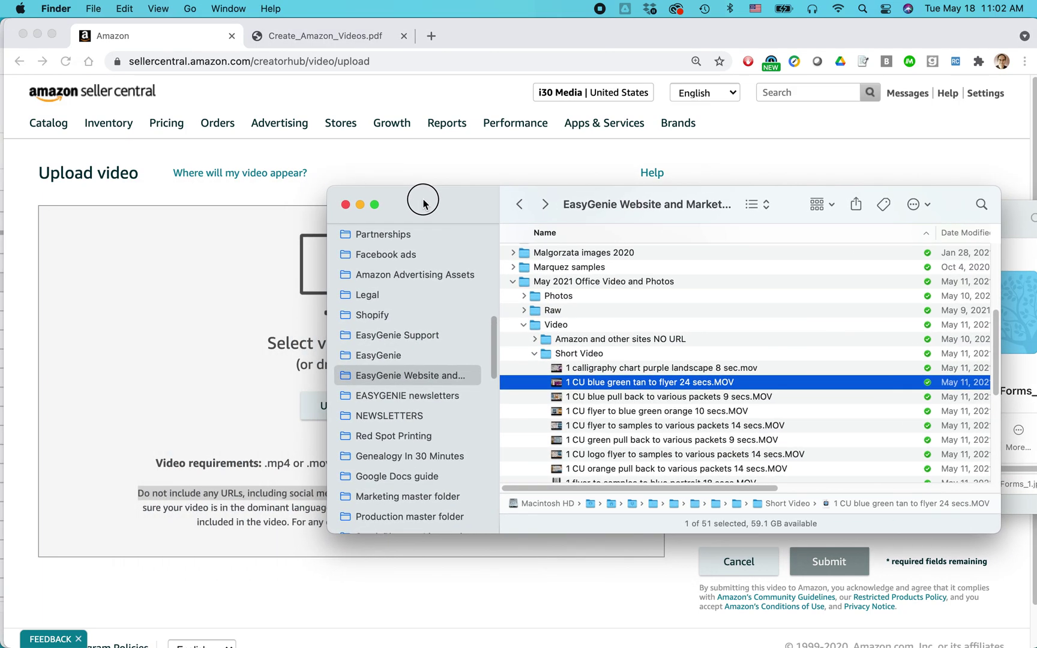
double_click(572, 383)
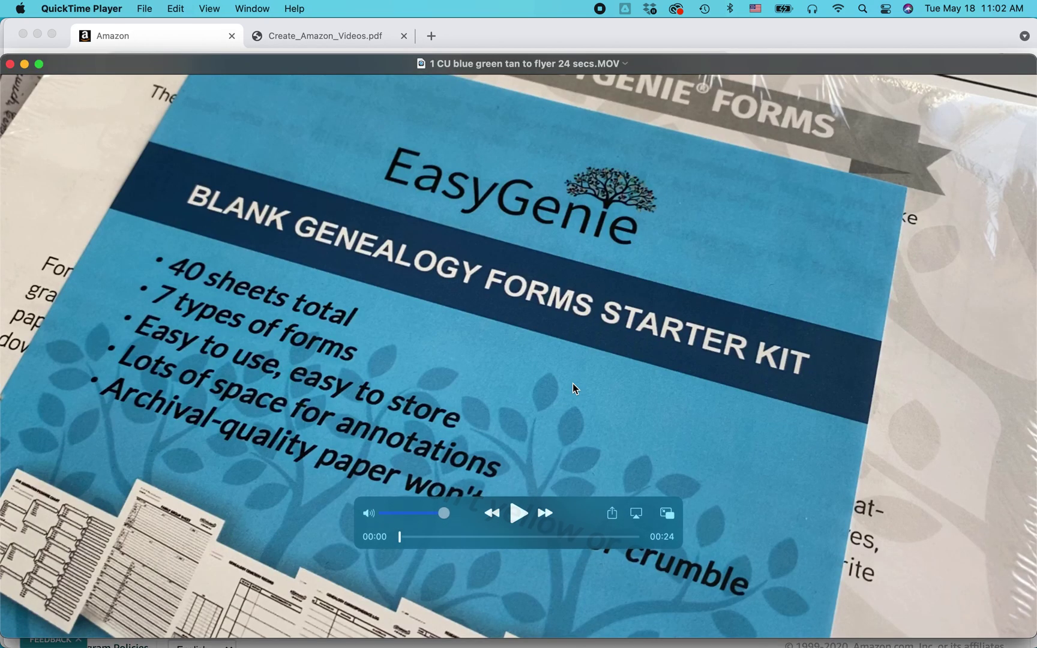
left_click(519, 514)
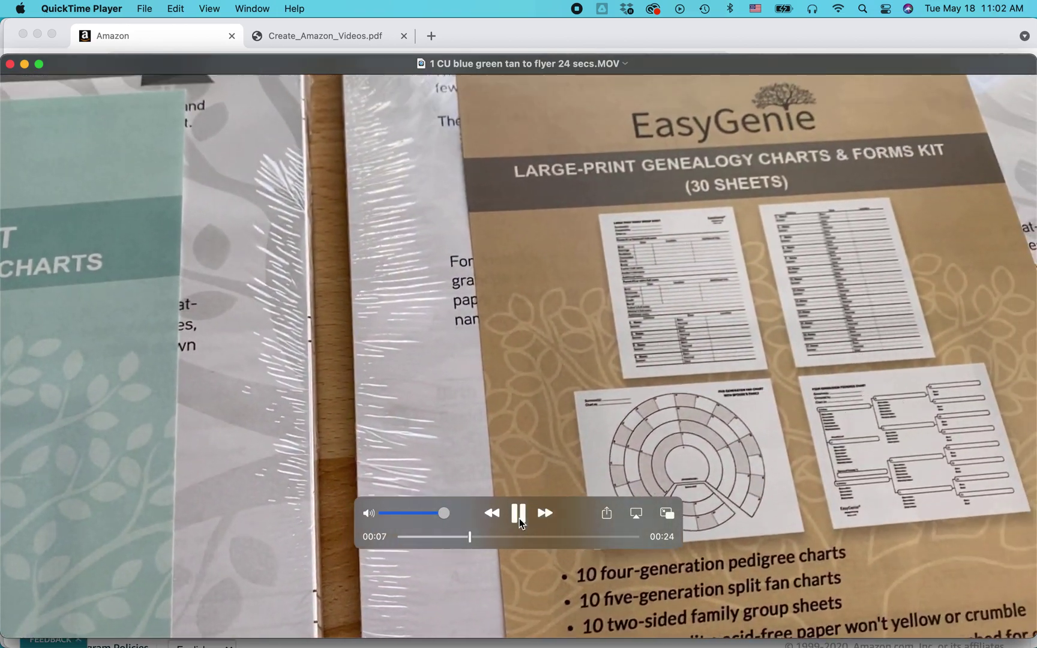
left_click(519, 518)
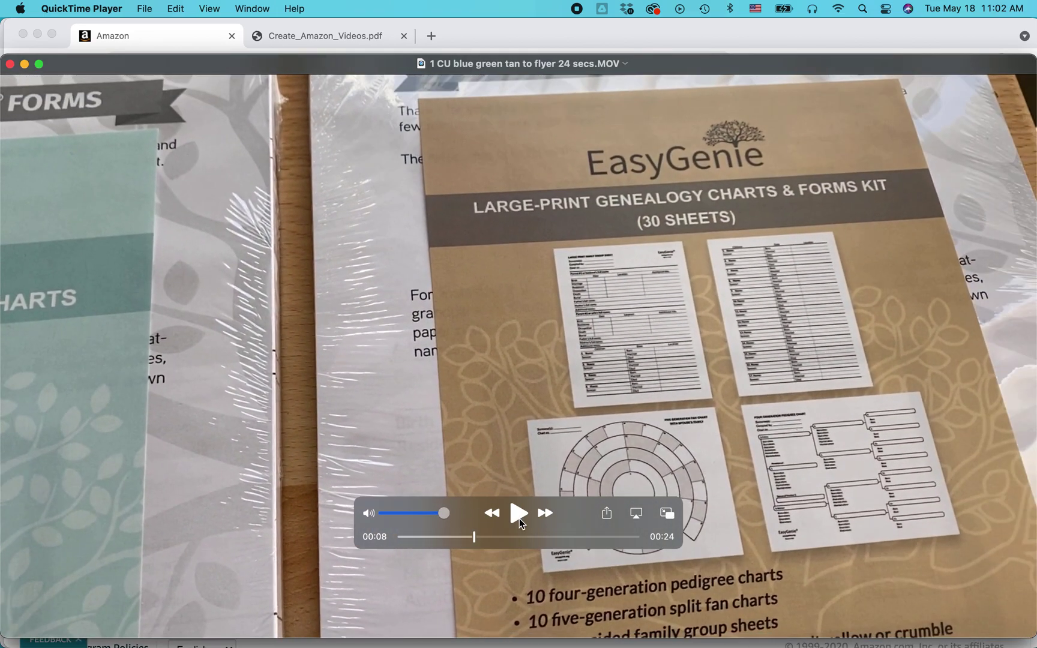
key("super+Tab")
key("super+Tab")
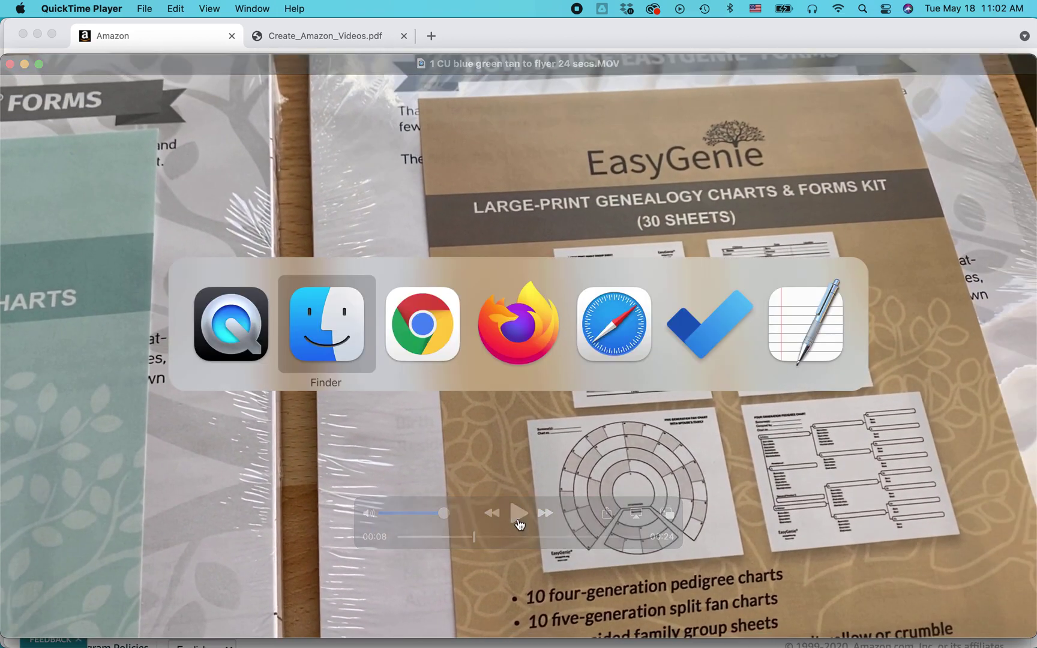
scroll(532, 499, "up", 20)
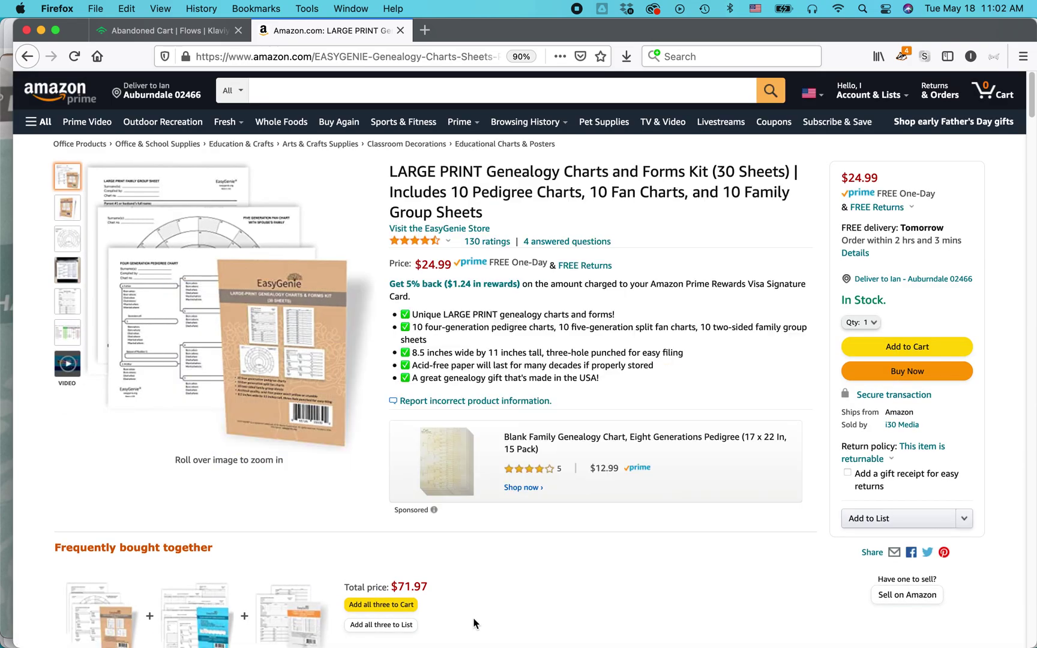
key("super+Tab")
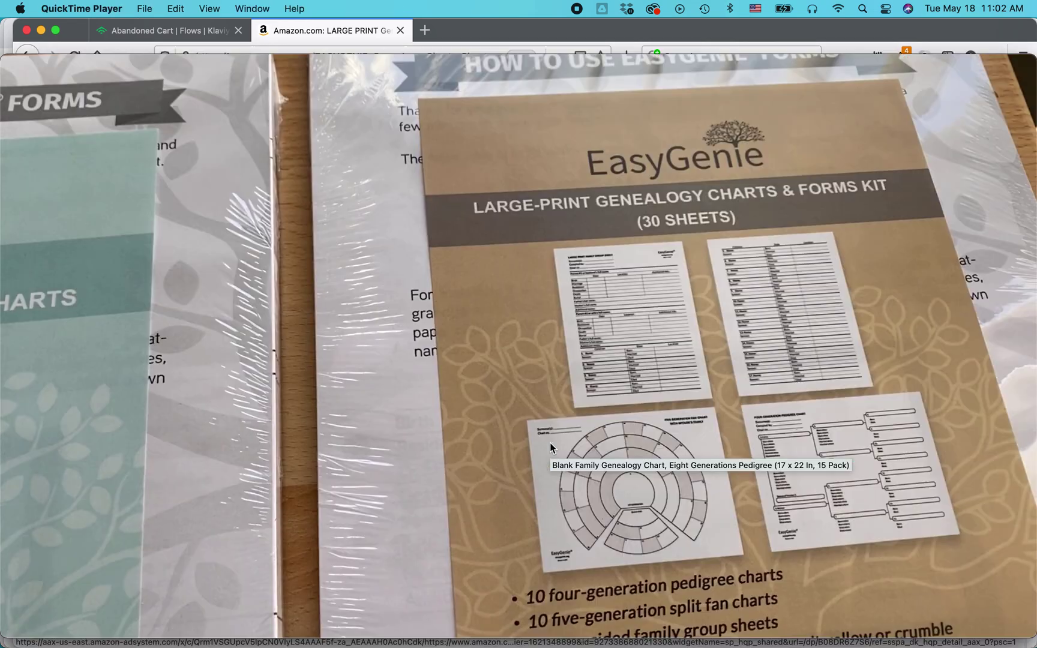
key("super+w")
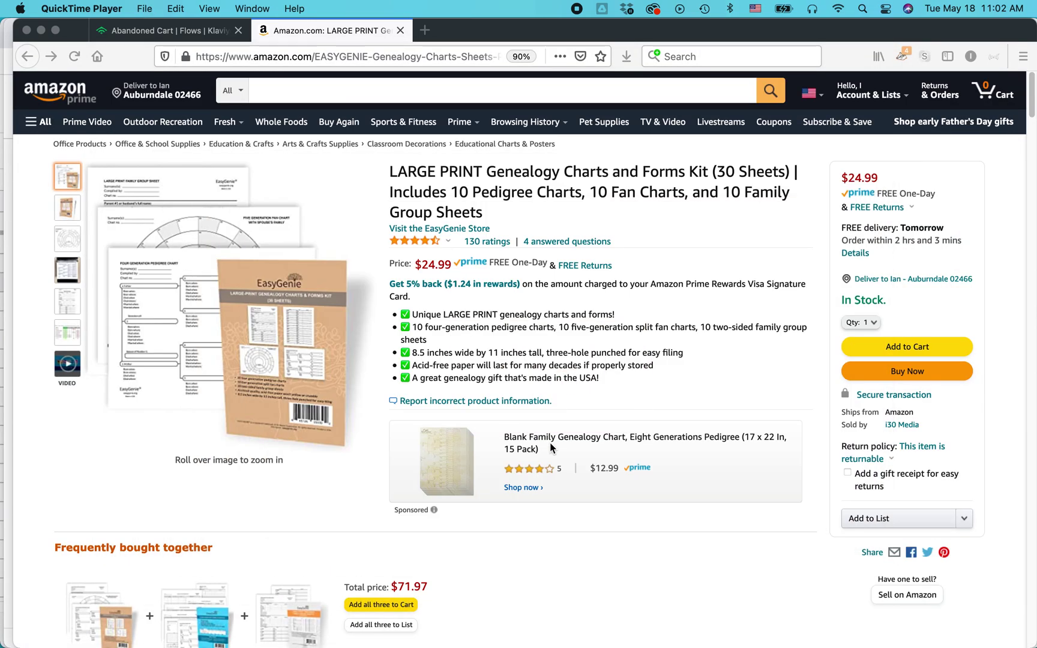
key("super+Tab")
key("super+Tab")
key("super+Tab")
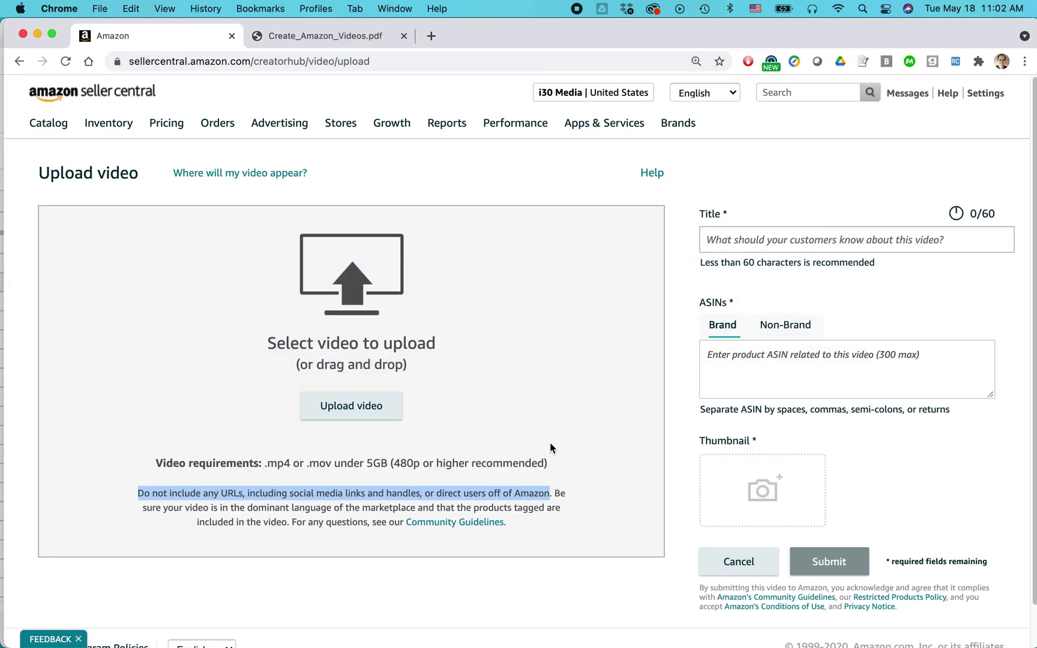
Step: Drag the blue green tan flyer .MOV from Finder into the Select video to upload area
key("super+Tab")
key("super+Tab")
key("super+Tab")
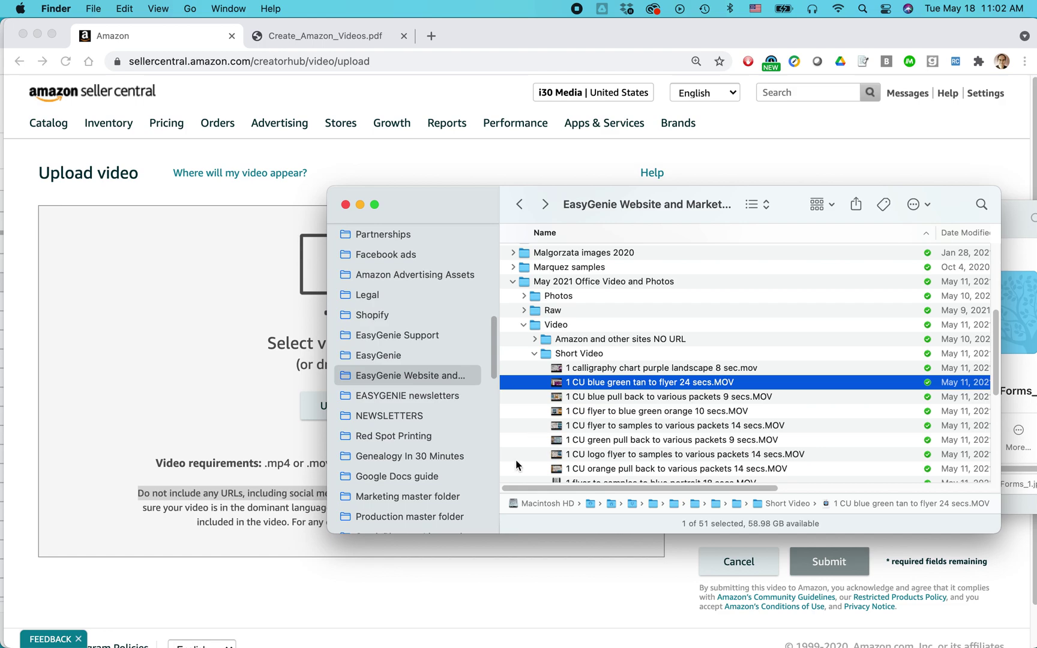
left_click(573, 385)
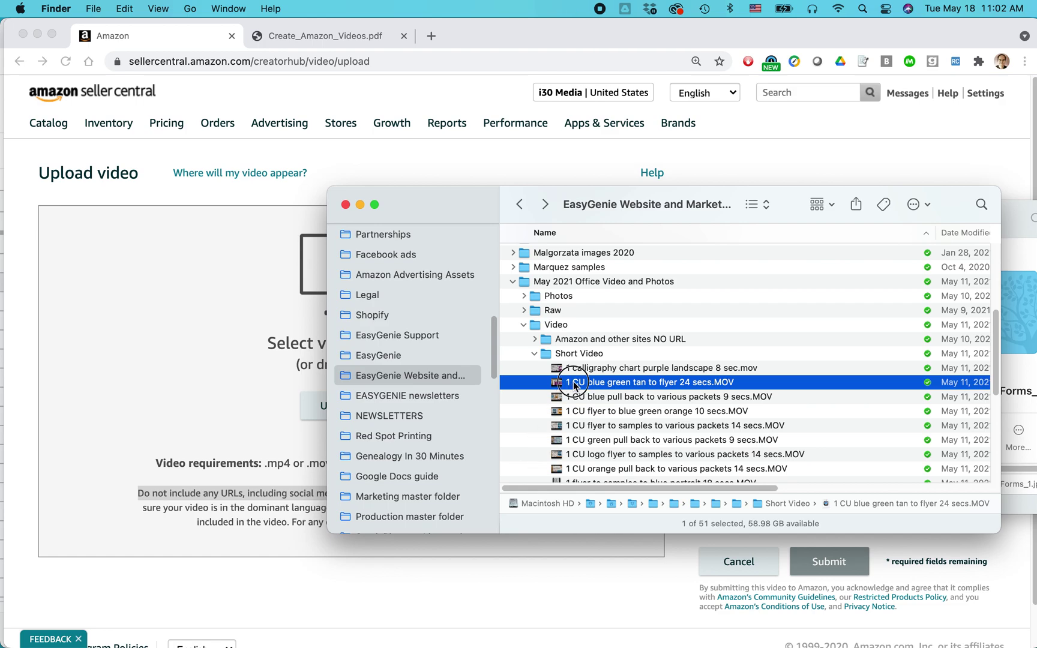
left_click_drag(574, 384, 241, 347)
key("super+Tab")
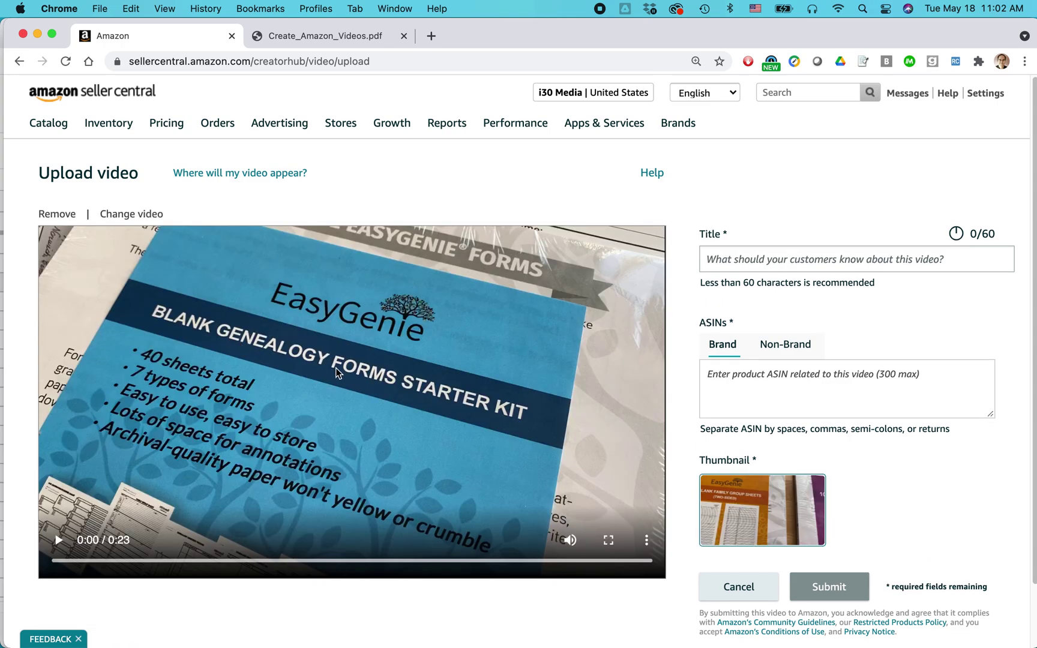
scroll(336, 372, "down", 2)
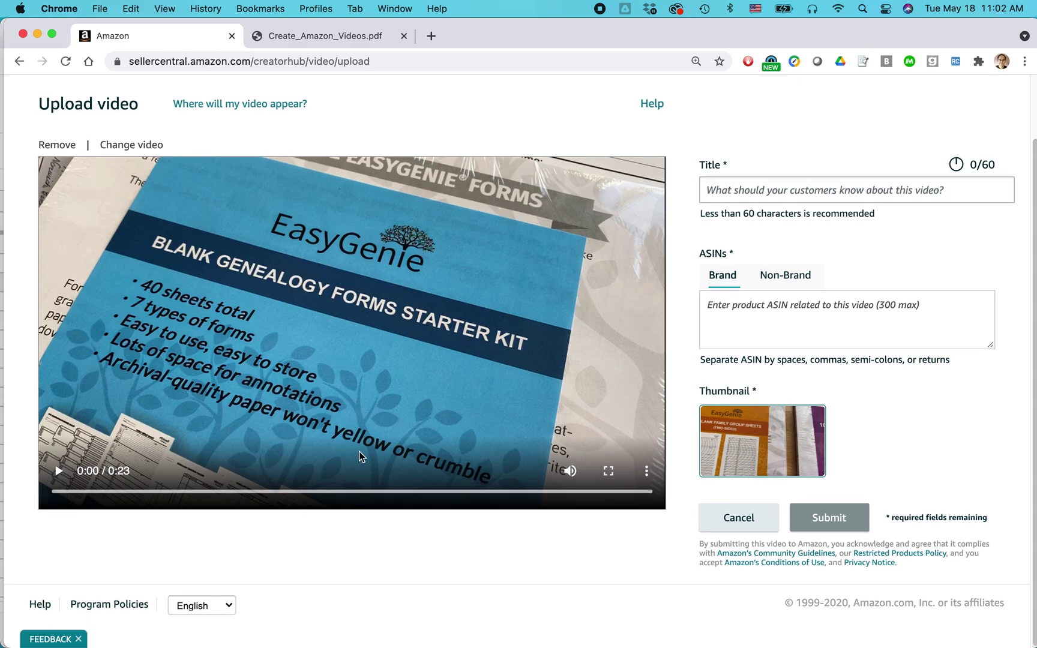
Step: Enter the video title 'Overview of EasyGenie genealogy packets'
scroll(372, 458, "up", 2)
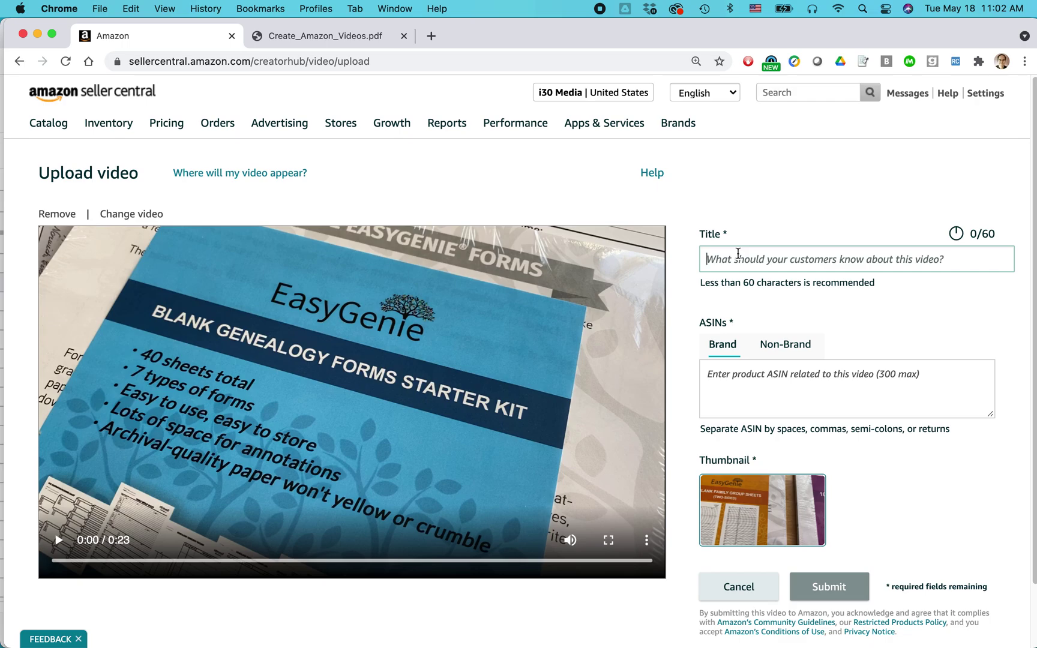
type("Overv")
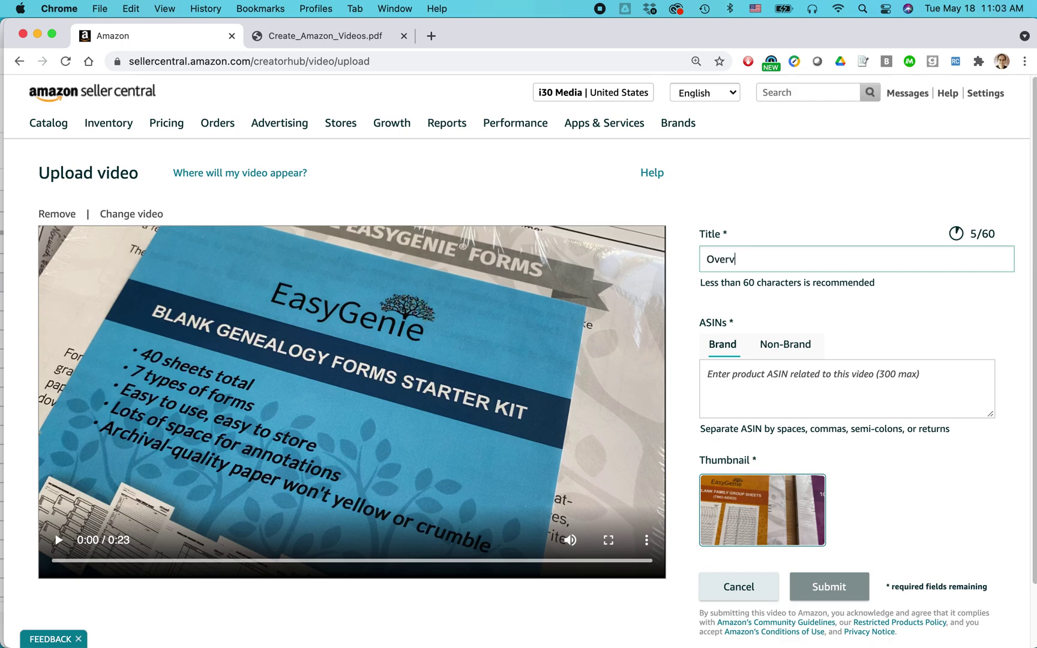
type("iew of EasyGenie ")
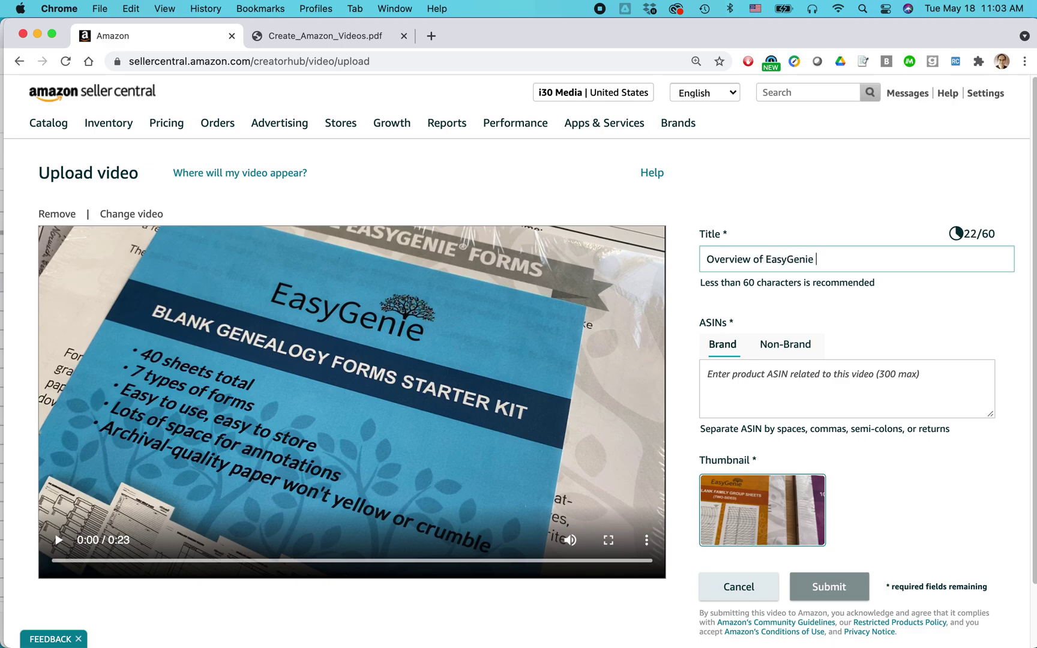
type("genealogy packets")
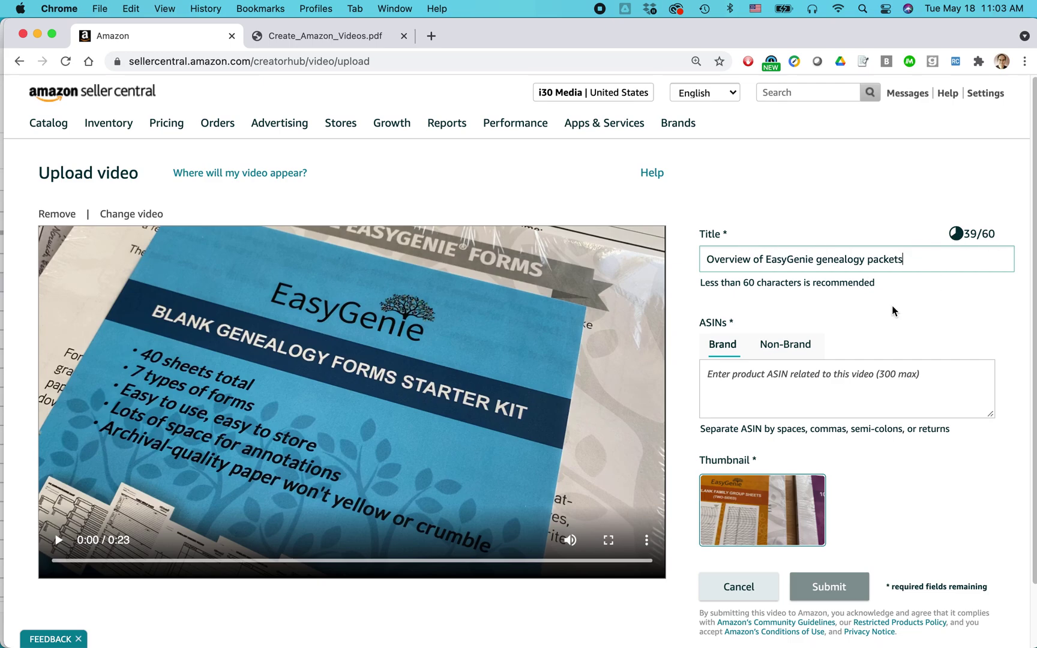
Step: Copy ASIN B07JNGJZL9 from the genealogy kit's product page in Firefox
left_click(746, 380)
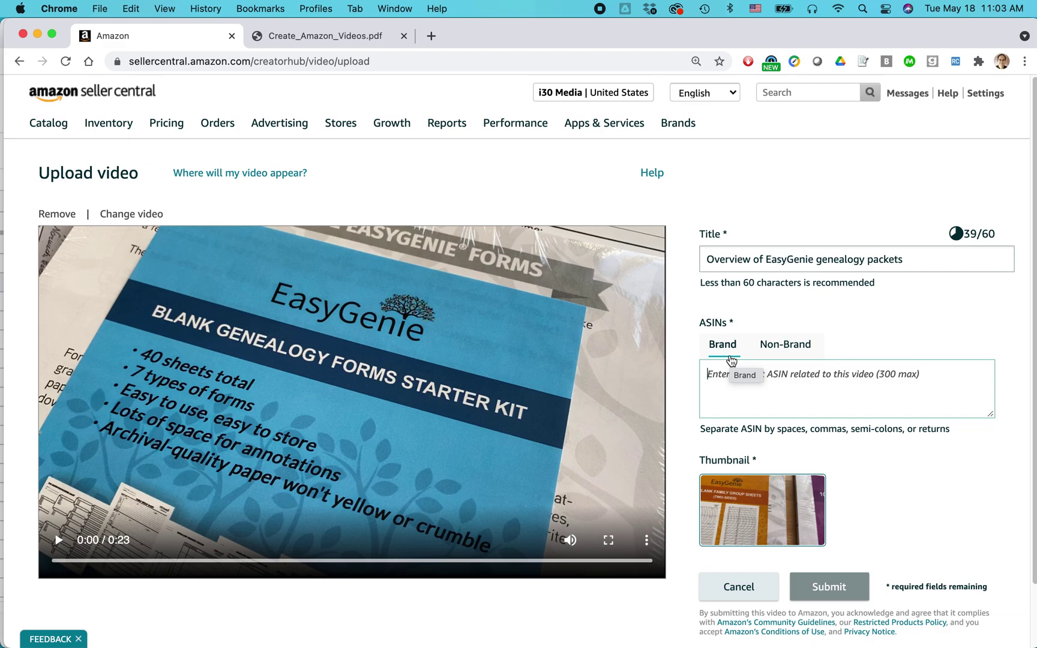
key("super+Tab")
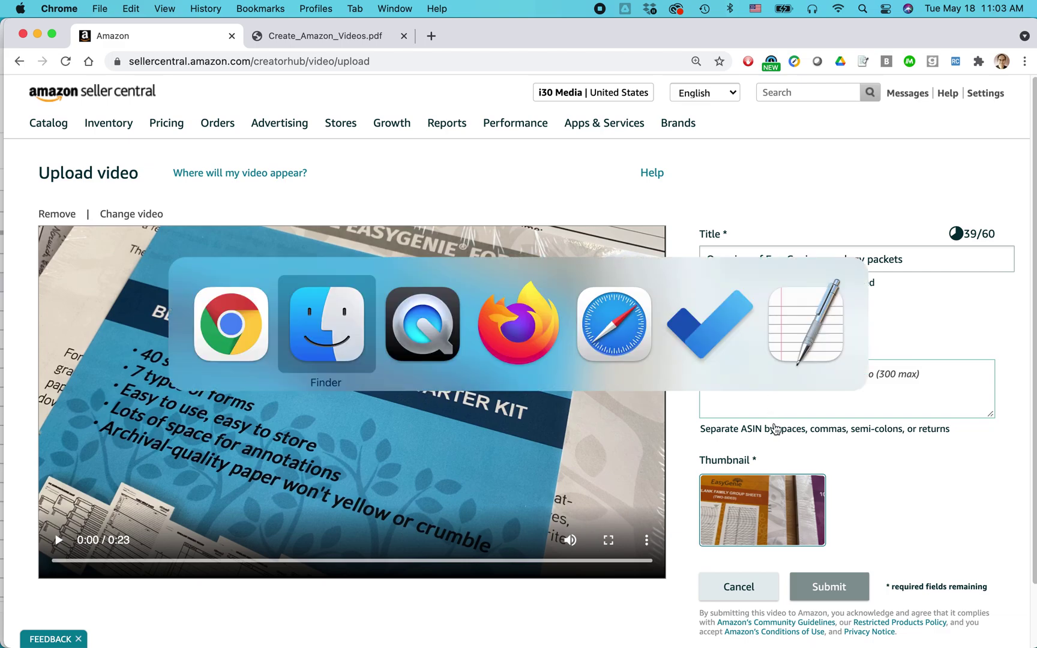
key("super+Tab")
key("super+Tab")
scroll(608, 264, "down", 15)
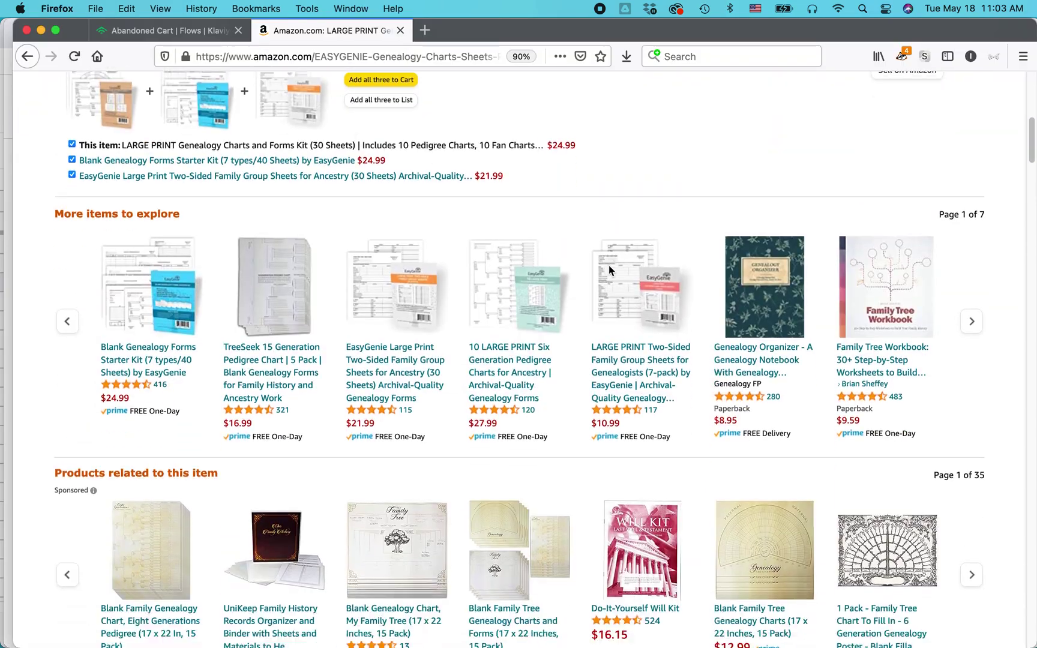
scroll(609, 265, "down", 20)
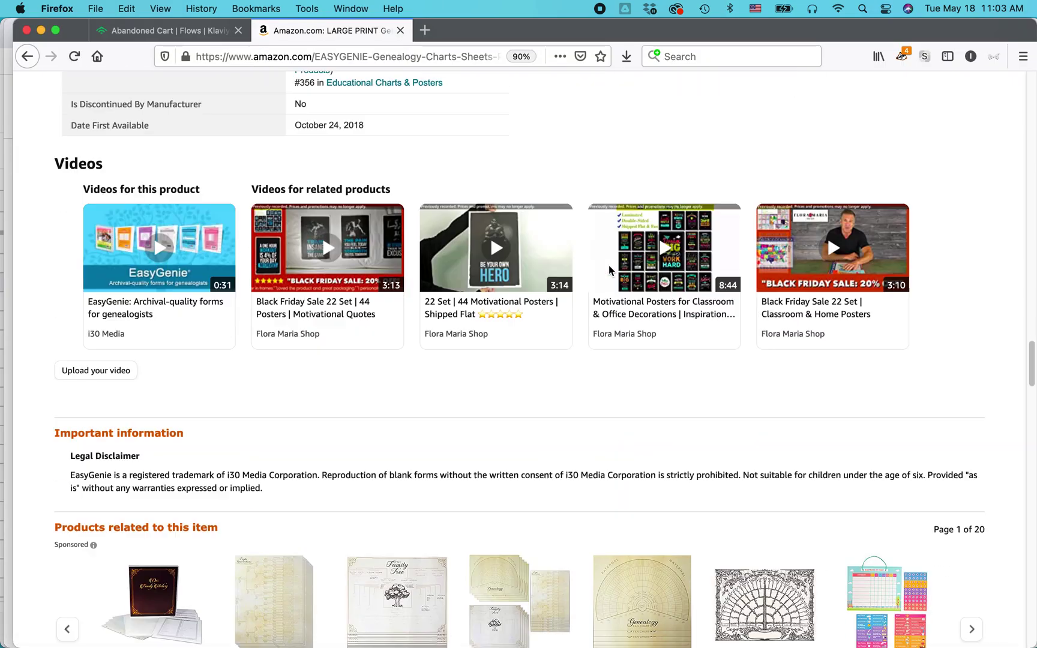
scroll(610, 271, "up", 3)
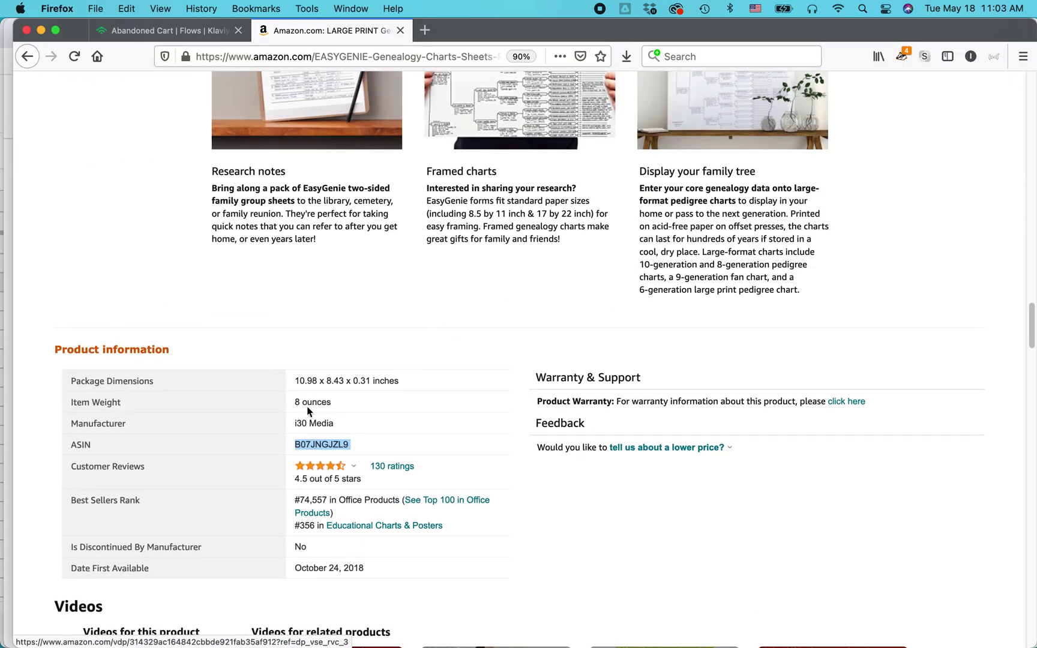
right_click(318, 446)
left_click(339, 453)
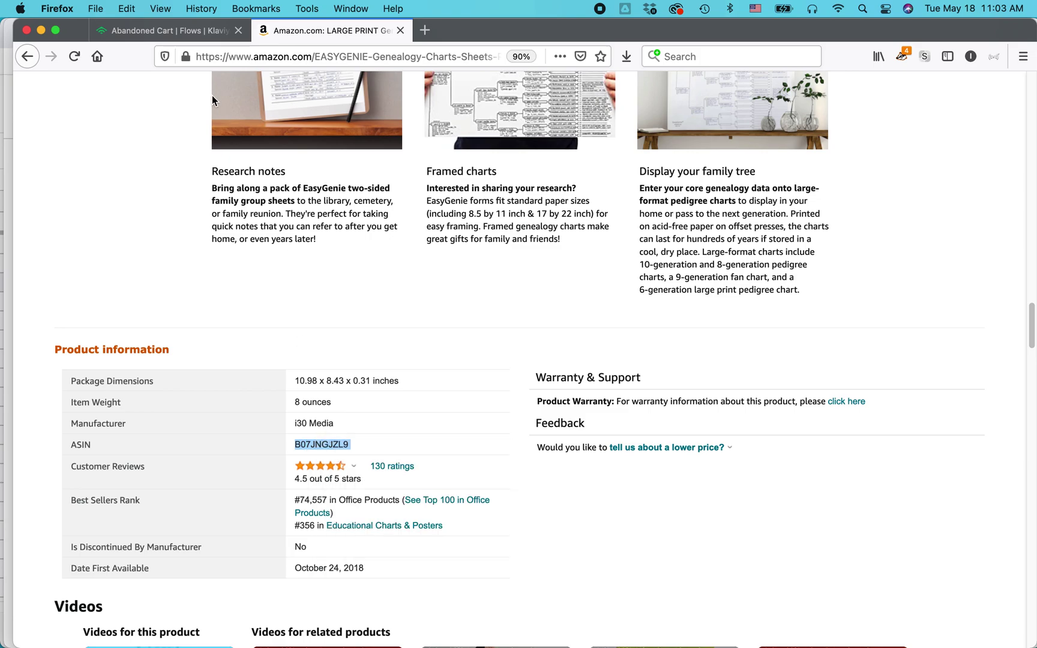
Step: Paste B07JNGJZL9 into the upload form's Brand ASINs field and confirm it
key("super+Tab")
left_click(832, 389)
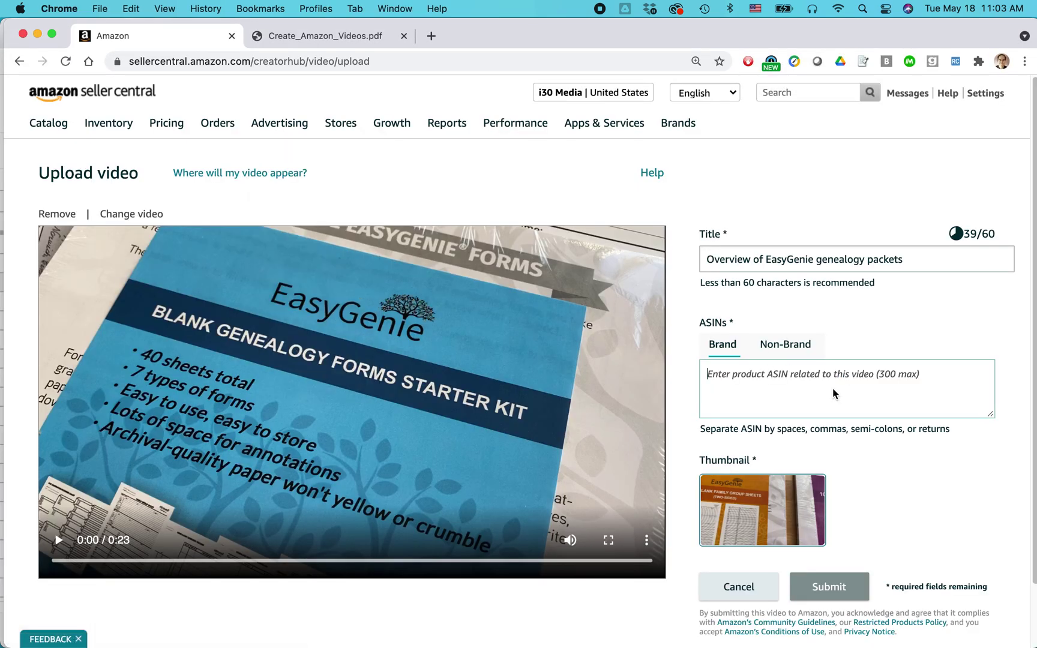
key("super+v")
left_click(930, 473)
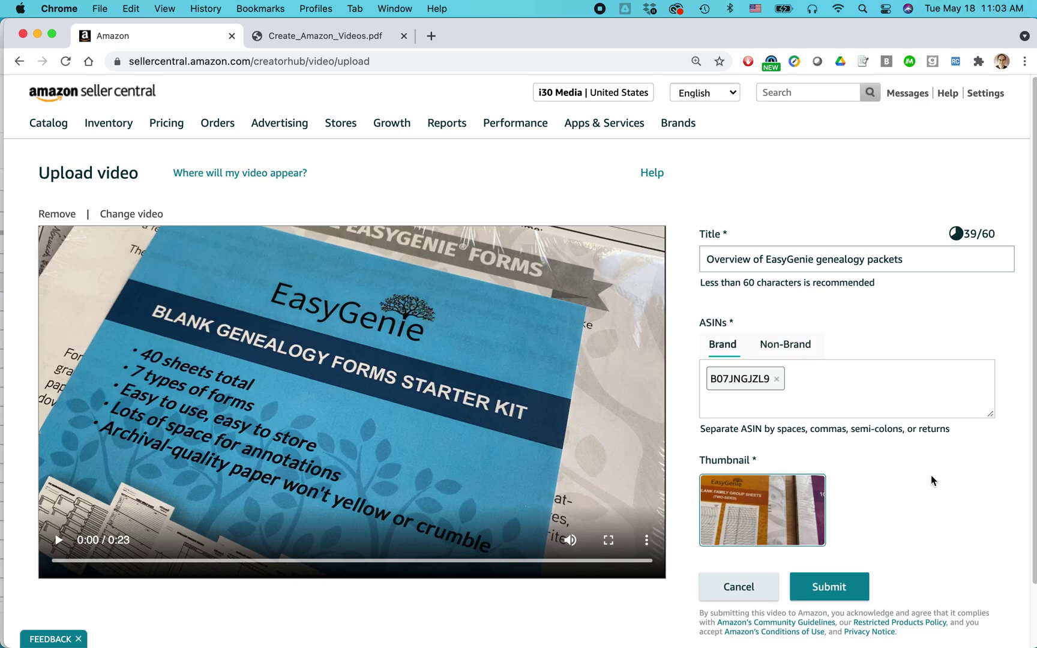
scroll(928, 473, "down", 2)
mouse_move(747, 458)
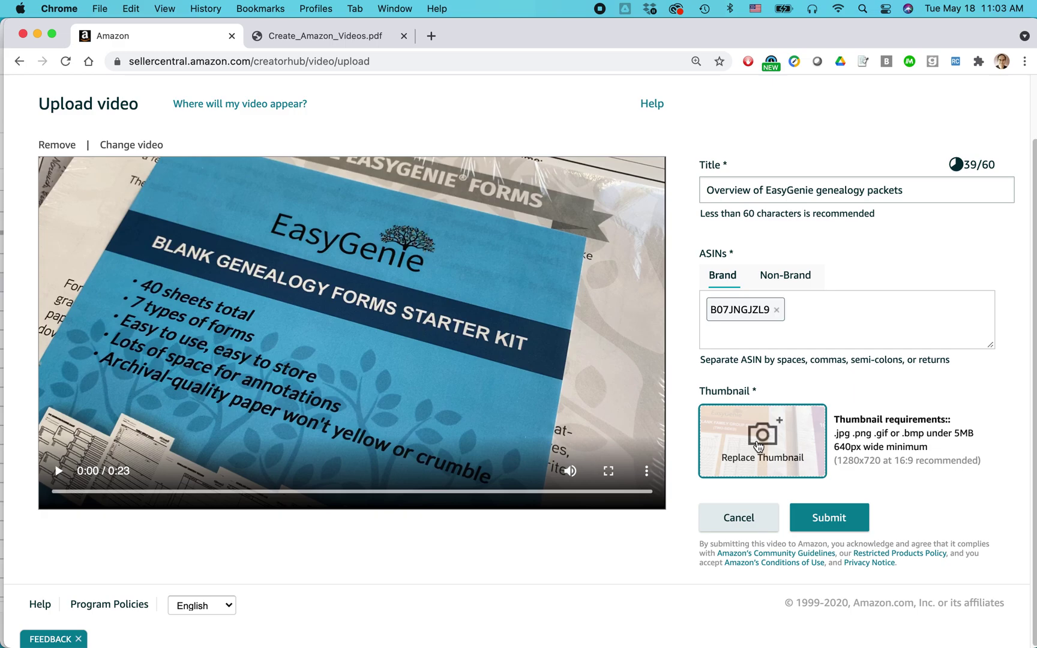
Step: Replace the video thumbnail with Genealogy_ChartAndForms_1.jpg from the YouTube thumbs > EasyGenie folder
left_click(758, 444)
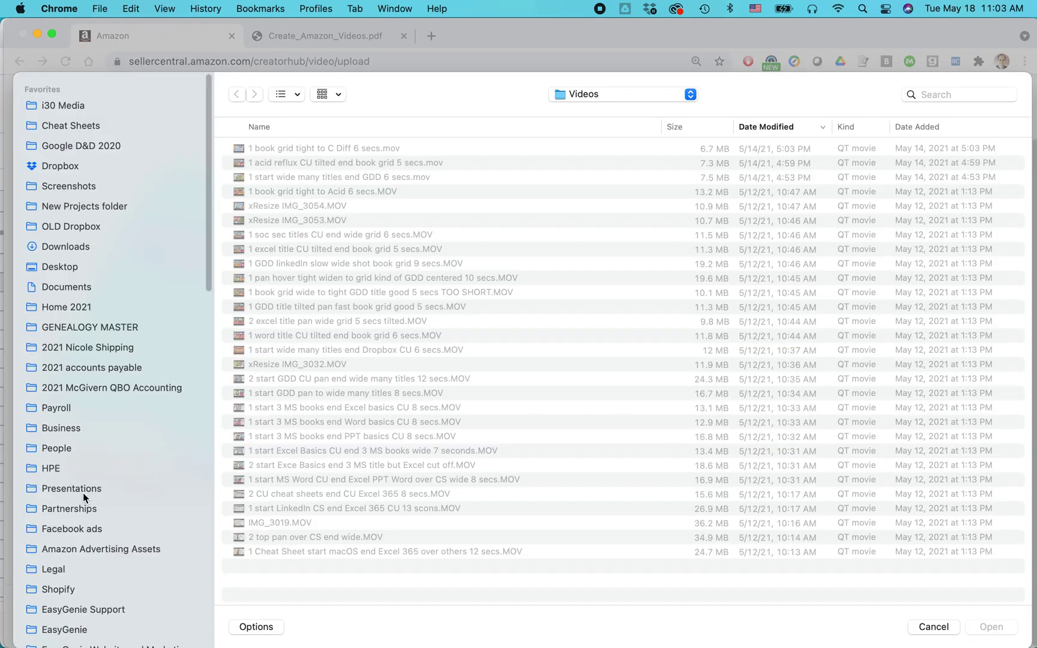
scroll(83, 493, "down", 10)
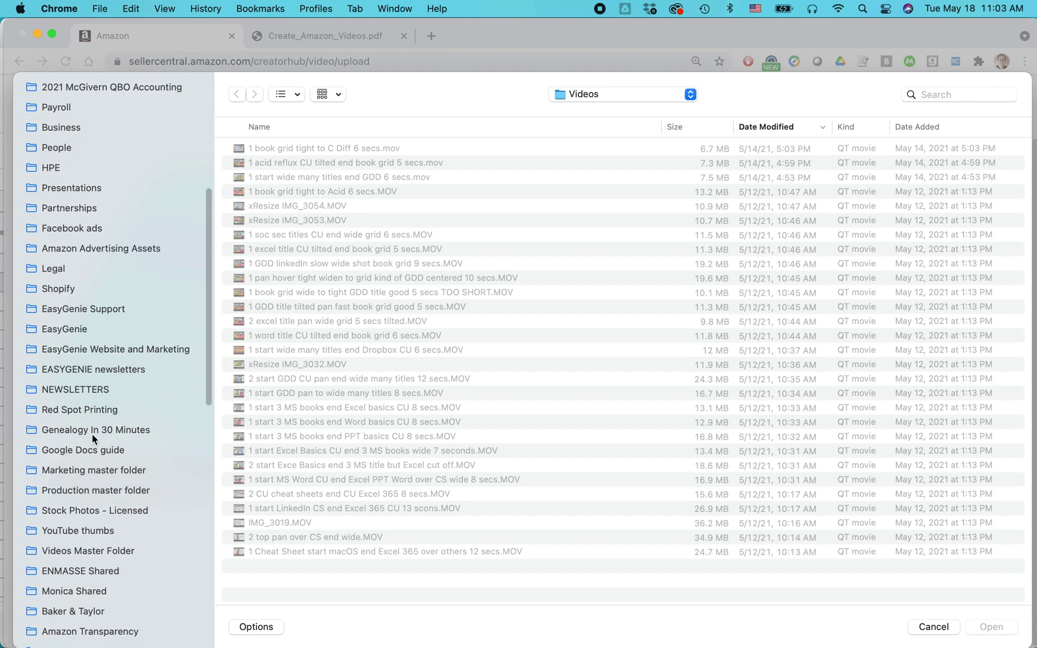
left_click(92, 527)
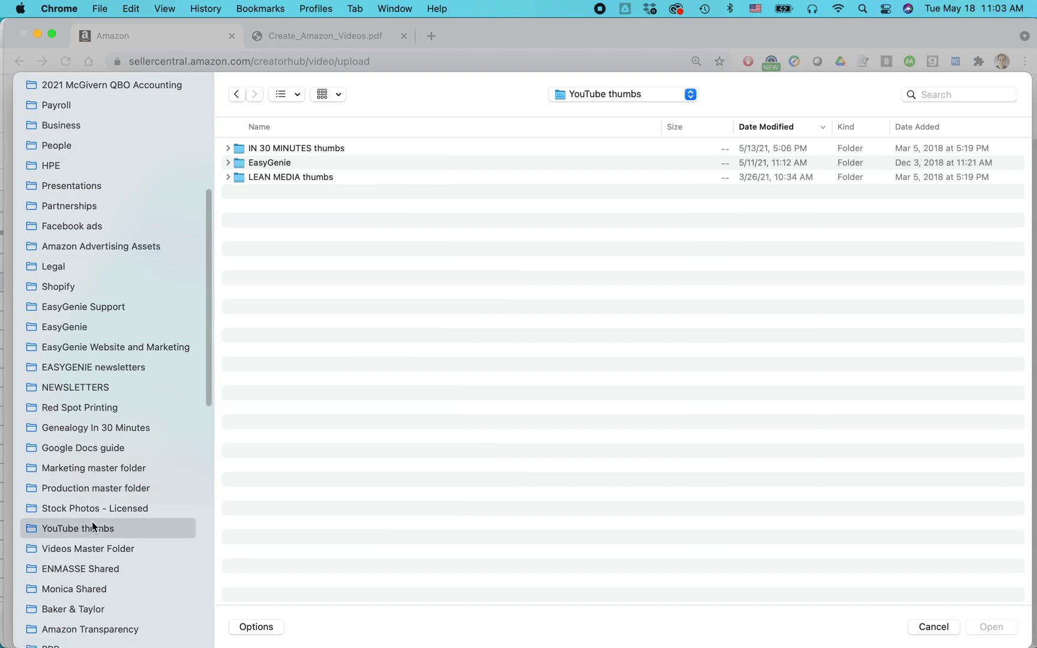
double_click(266, 164)
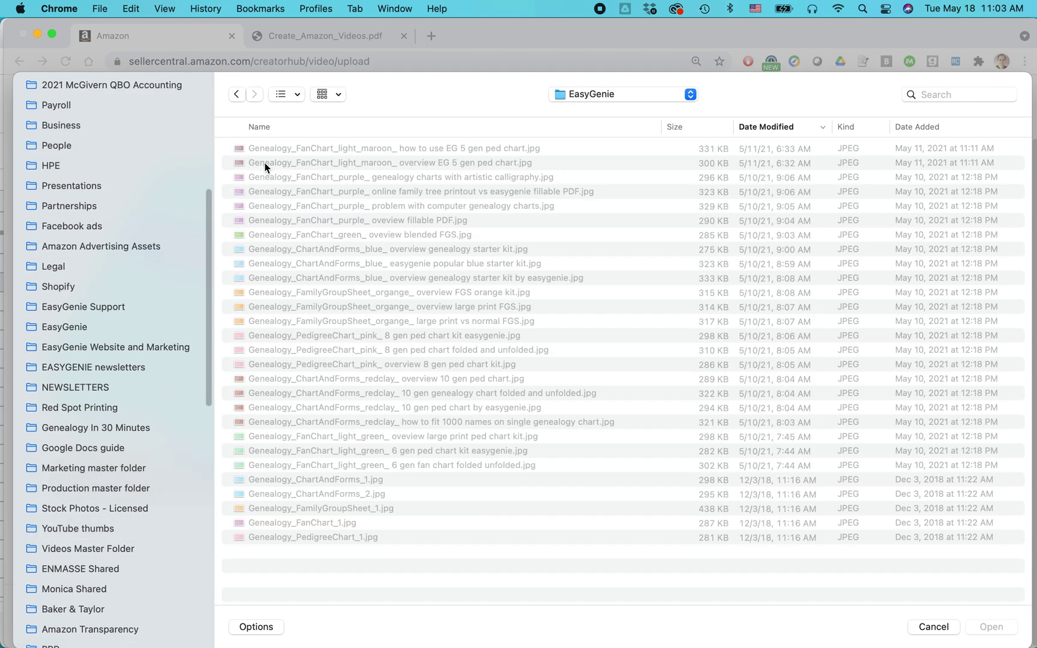
left_click(321, 127)
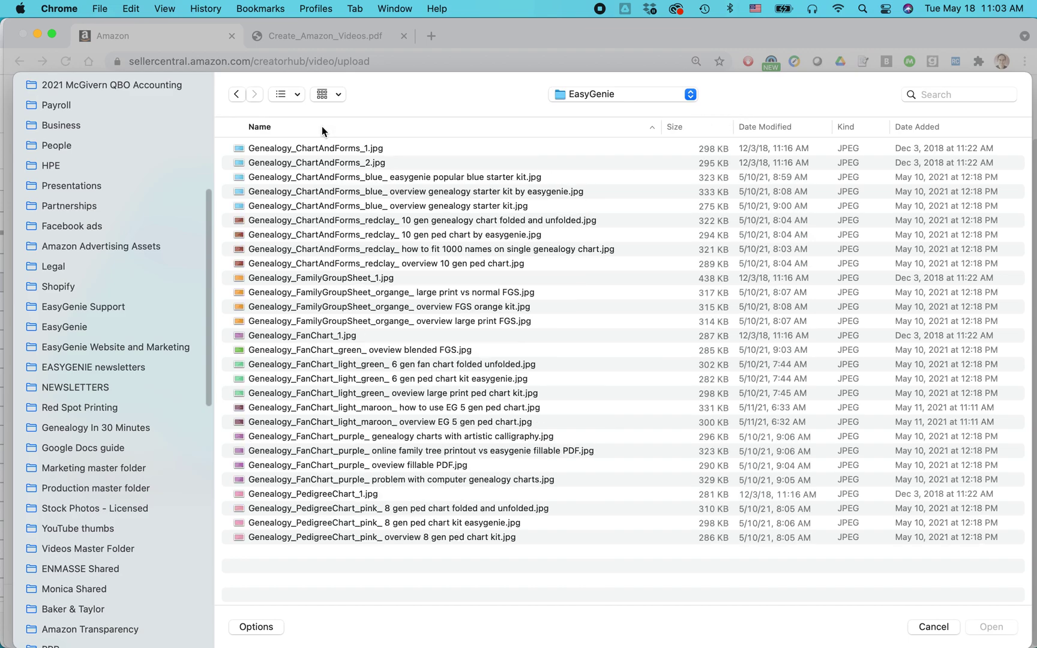
left_click(316, 147)
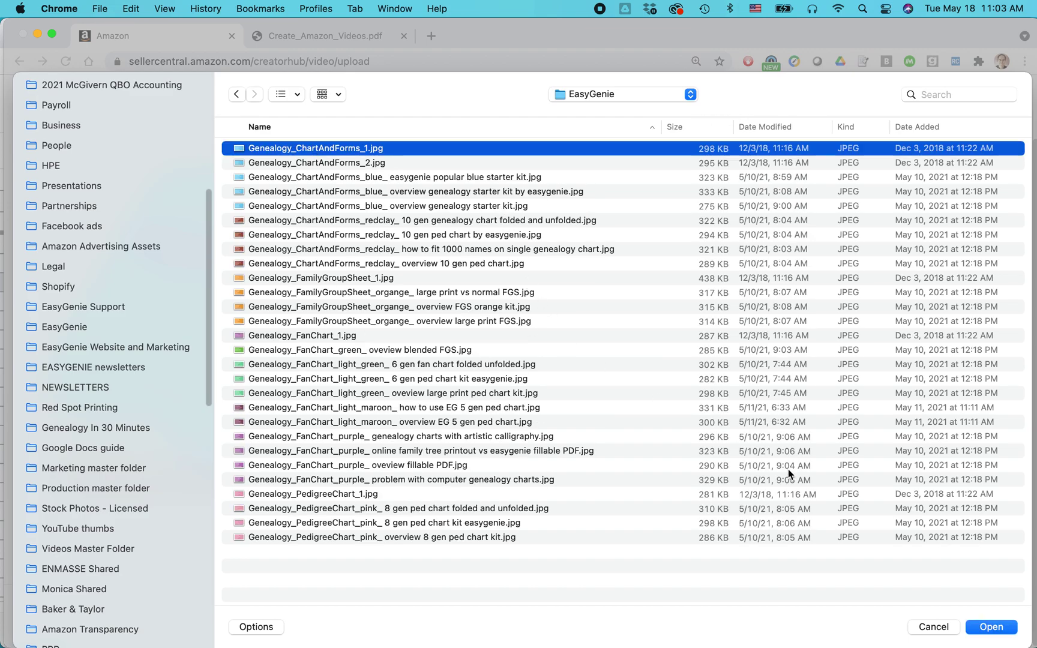
left_click(985, 628)
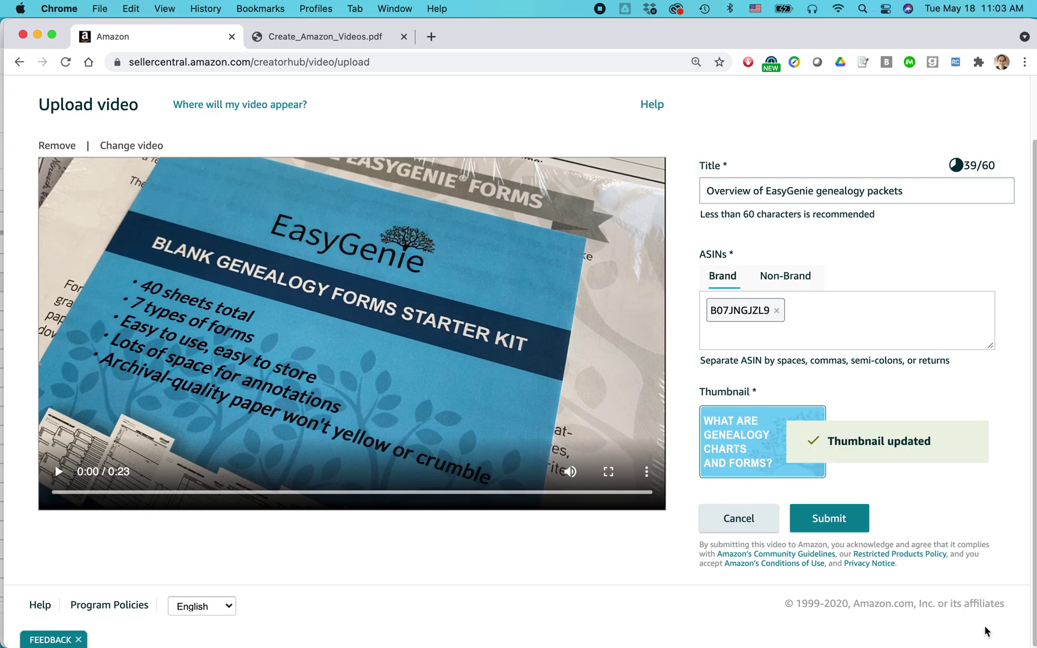
Step: Submit 'Overview of EasyGenie genealogy packets' and review the Manage videos list showing it as Processing
left_click(839, 519)
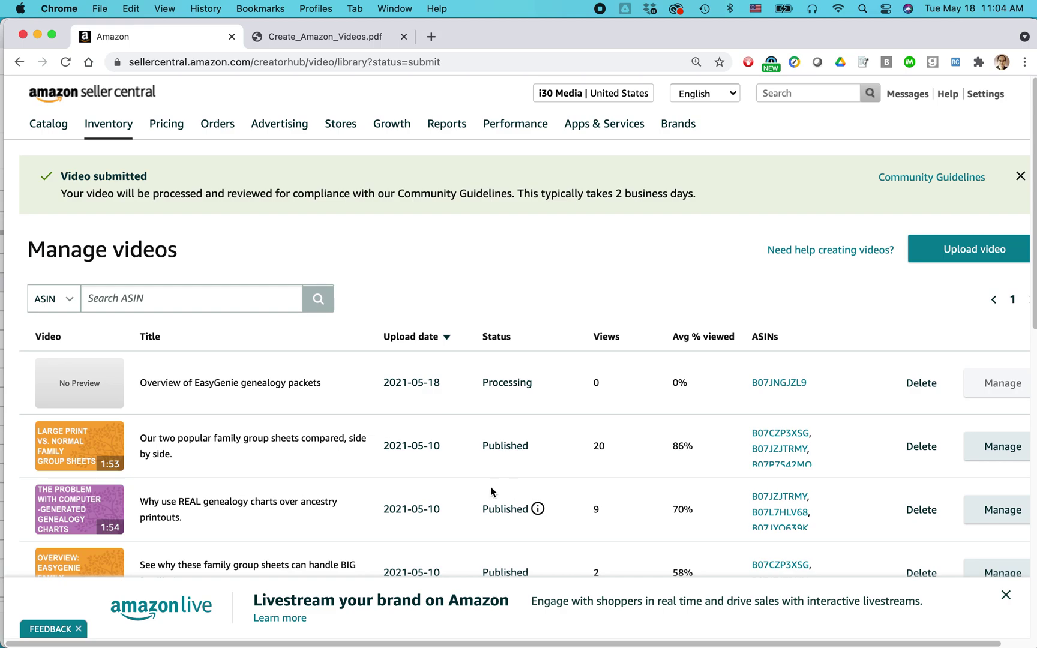
mouse_move(507, 390)
scroll(506, 400, "down", 3)
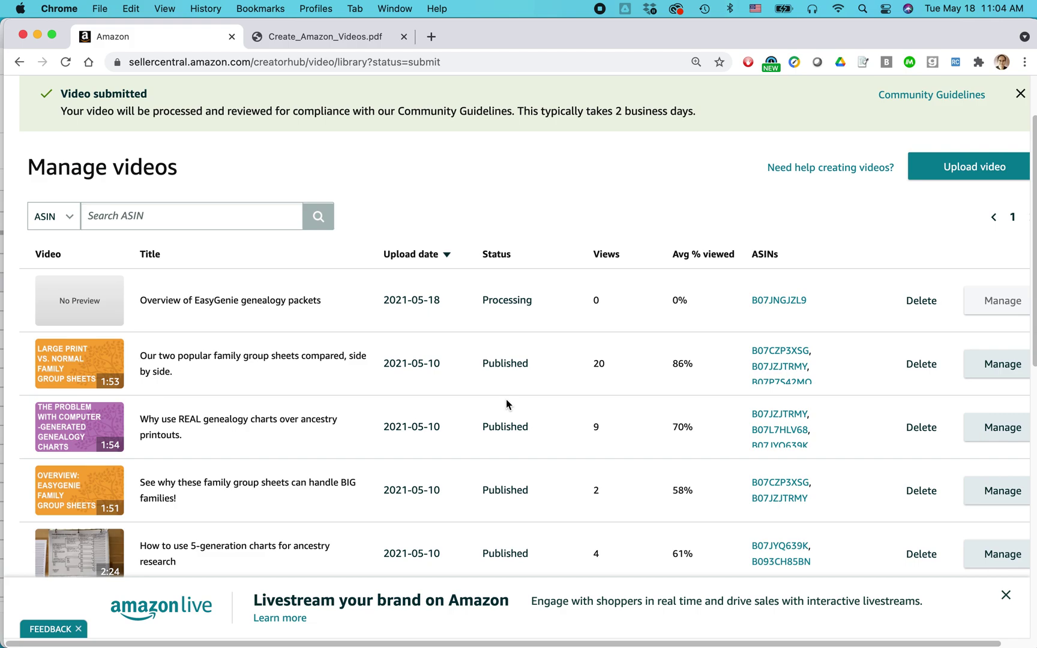
scroll(509, 427, "down", 4)
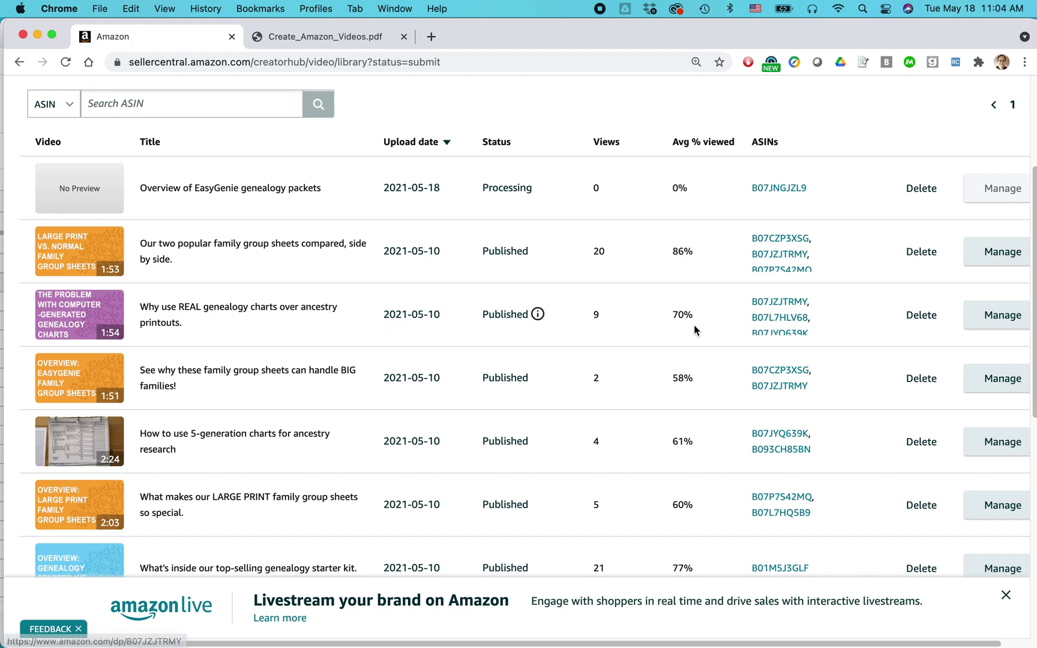
scroll(699, 321, "up", 5)
key("super+Tab")
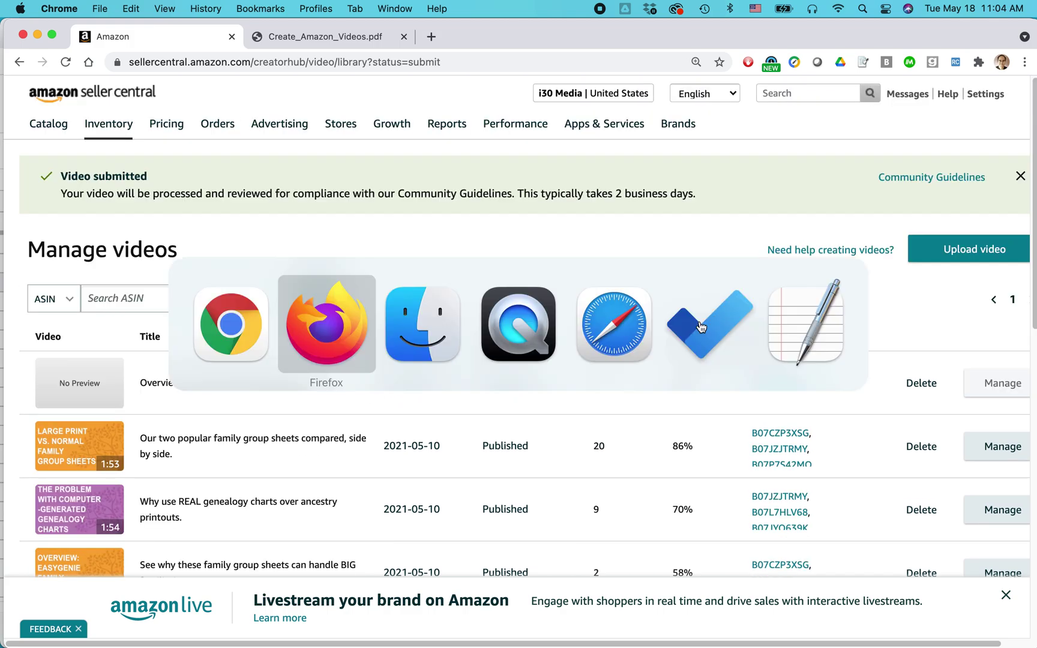
Step: Switch to Safari showing the Lean Media video page at leanmedia.org/video
key("super+Tab")
key("super+Tab")
key("super+Tab")
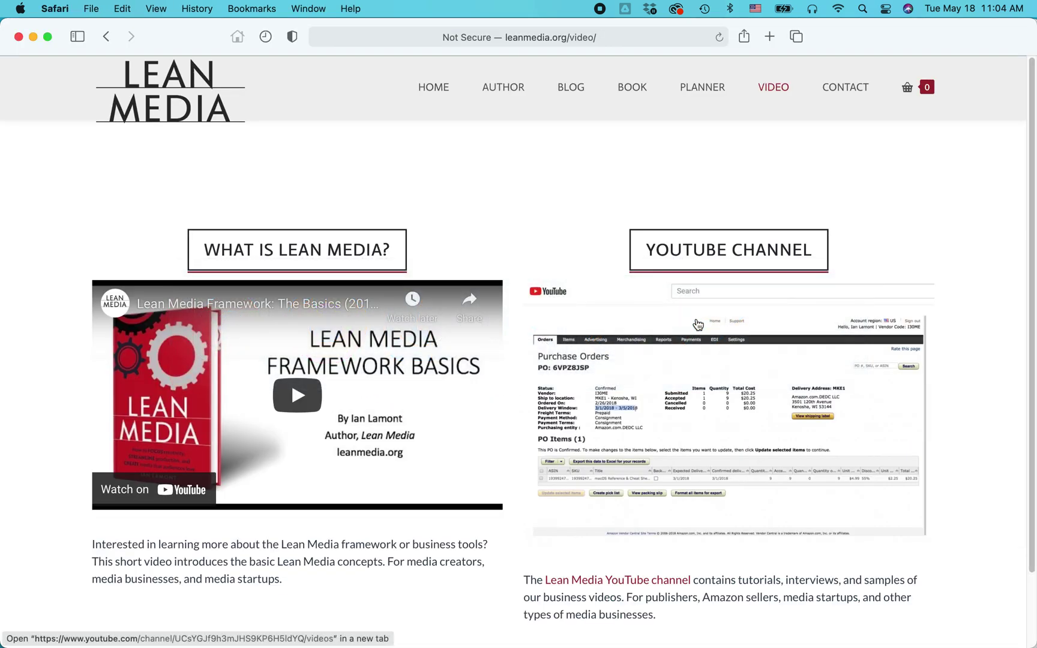